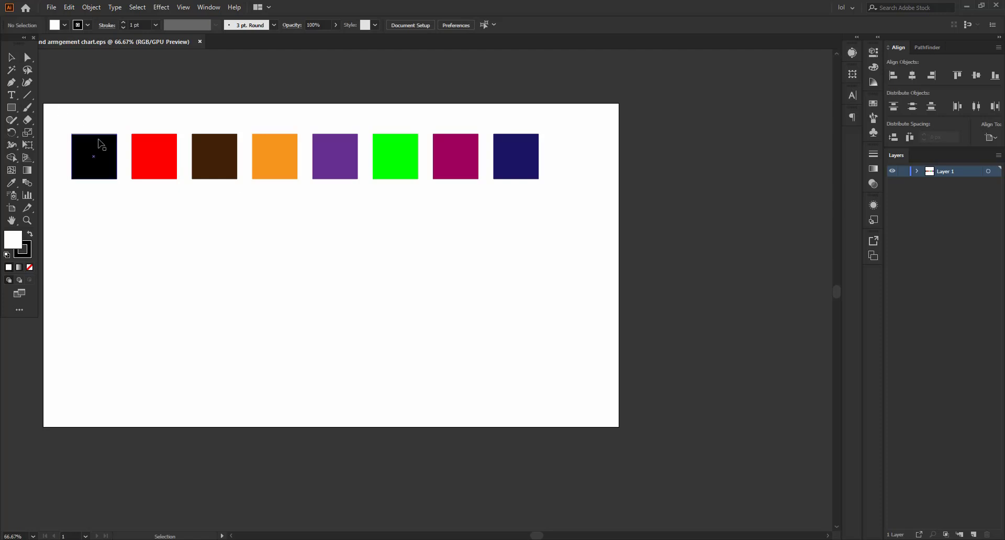
Move the orange and purple squares below the row and align them level with each other.
{"action": "left_click_drag", "start_coordinate": [265, 161], "coordinate": [220, 256]}
{"action": "left_click_drag", "start_coordinate": [325, 171], "coordinate": [351, 258]}
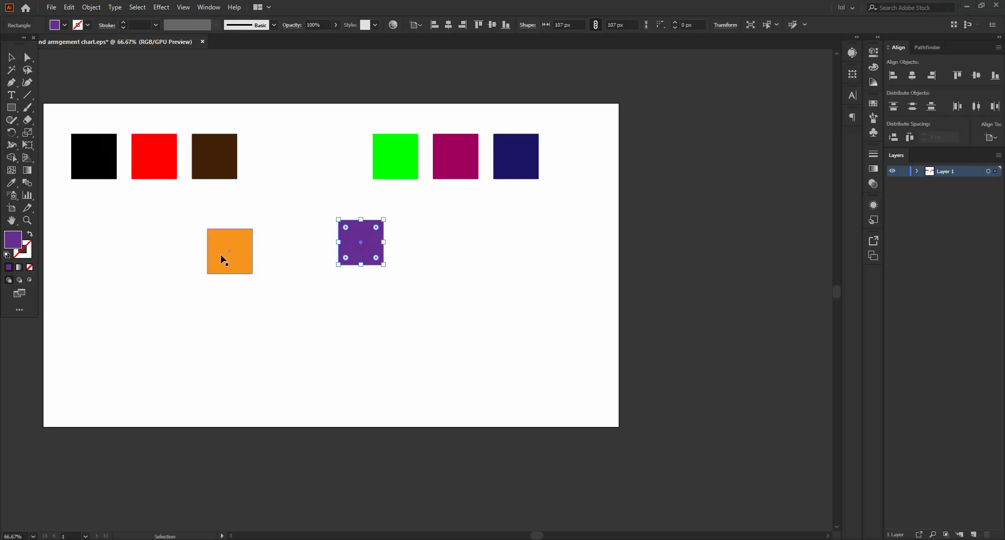
{"action": "scroll", "coordinate": [235, 268], "scroll_direction": "up", "scroll_amount": 2}
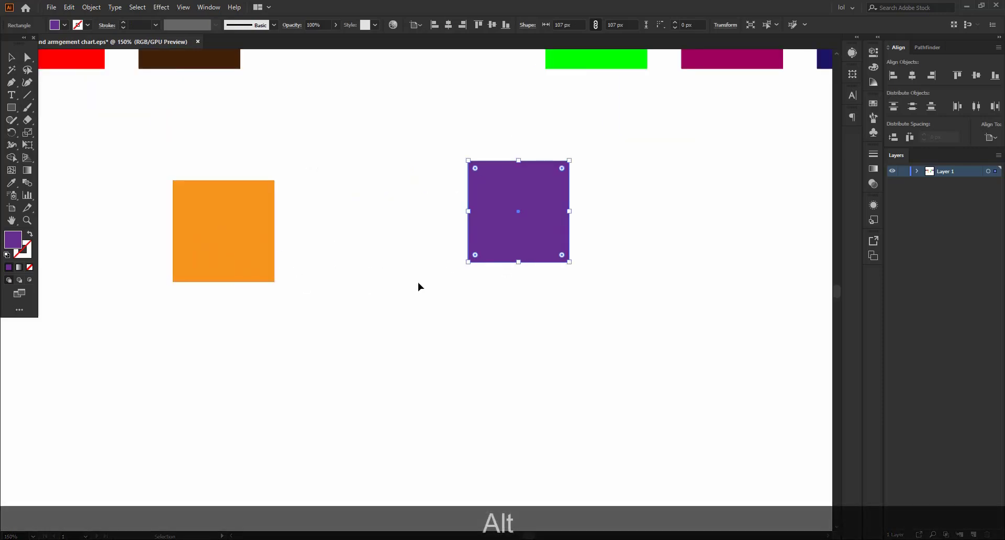
{"action": "left_click_drag", "start_coordinate": [510, 250], "coordinate": [169, 203]}
{"action": "left_click", "coordinate": [476, 298]}
{"action": "scroll", "coordinate": [247, 238], "scroll_direction": "down", "scroll_amount": 2}
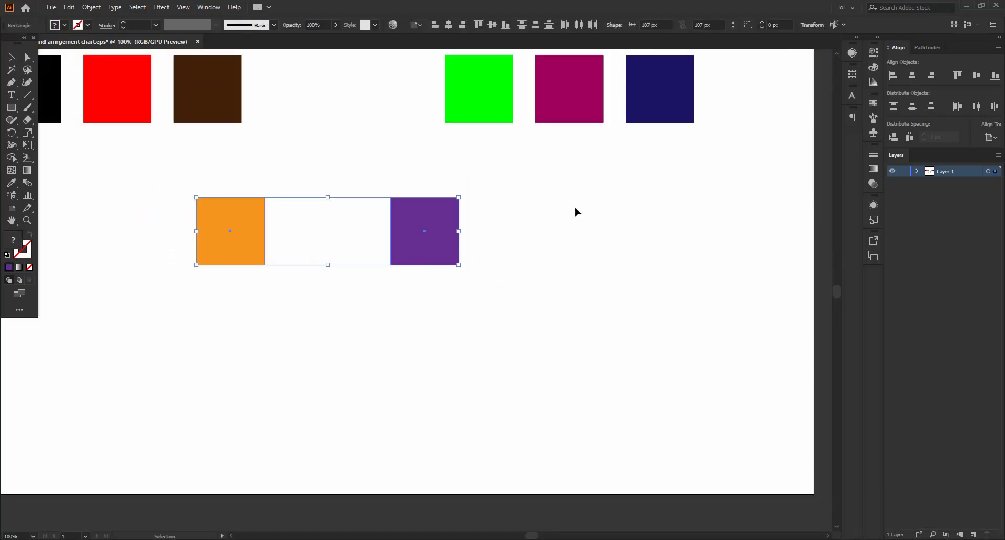
Select the orange and purple squares together and make the orange one the key object.
{"action": "left_click", "coordinate": [568, 229]}
{"action": "left_click", "coordinate": [415, 224]}
{"action": "left_click", "coordinate": [243, 210], "text": "shift"}
{"action": "left_click", "coordinate": [253, 213]}
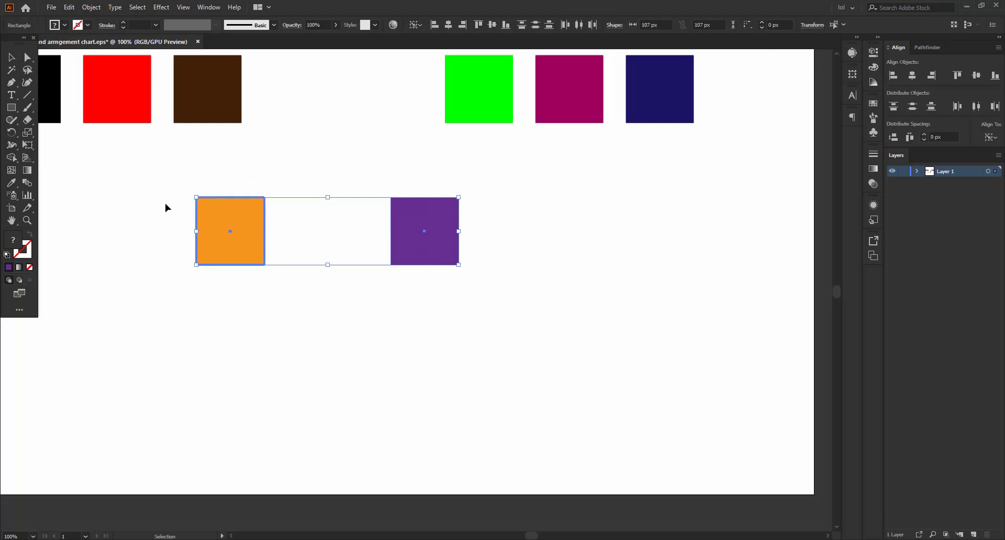
{"action": "scroll", "coordinate": [196, 214], "scroll_direction": "up", "scroll_amount": 2, "text": "alt"}
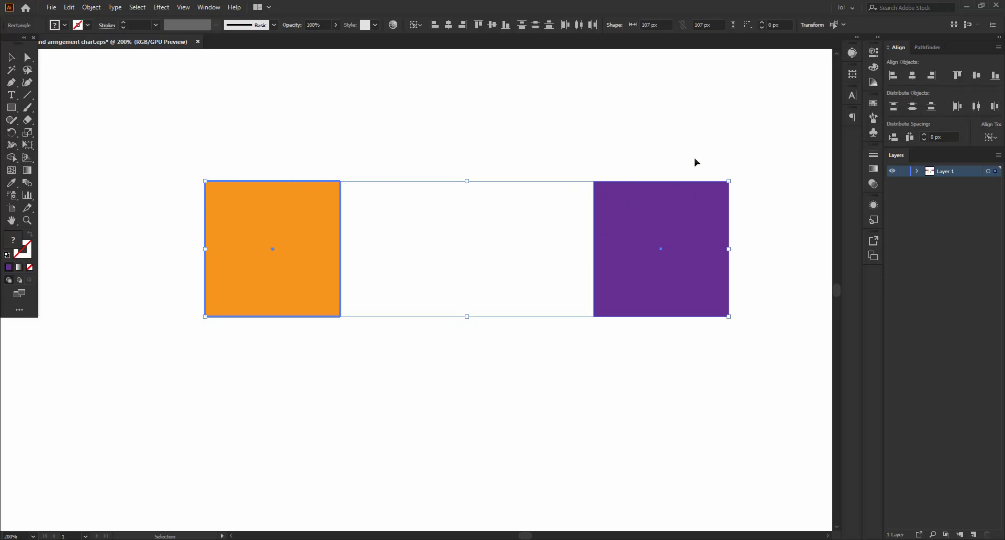
{"action": "left_click", "coordinate": [728, 99]}
{"action": "scroll", "coordinate": [496, 149], "scroll_direction": "down", "scroll_amount": 3}
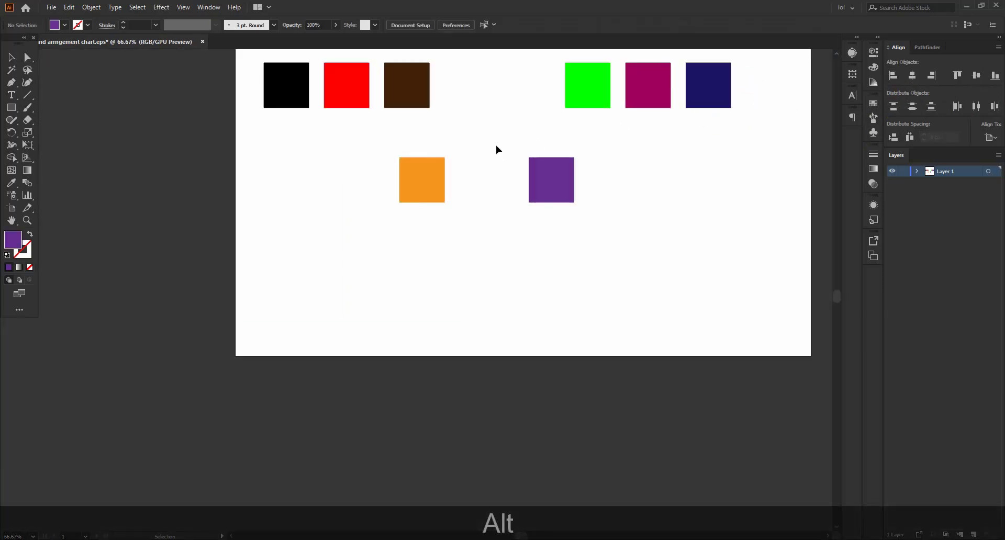
Move the orange square up into the gap between the brown and green squares.
{"action": "left_click_drag", "start_coordinate": [426, 192], "coordinate": [507, 105]}
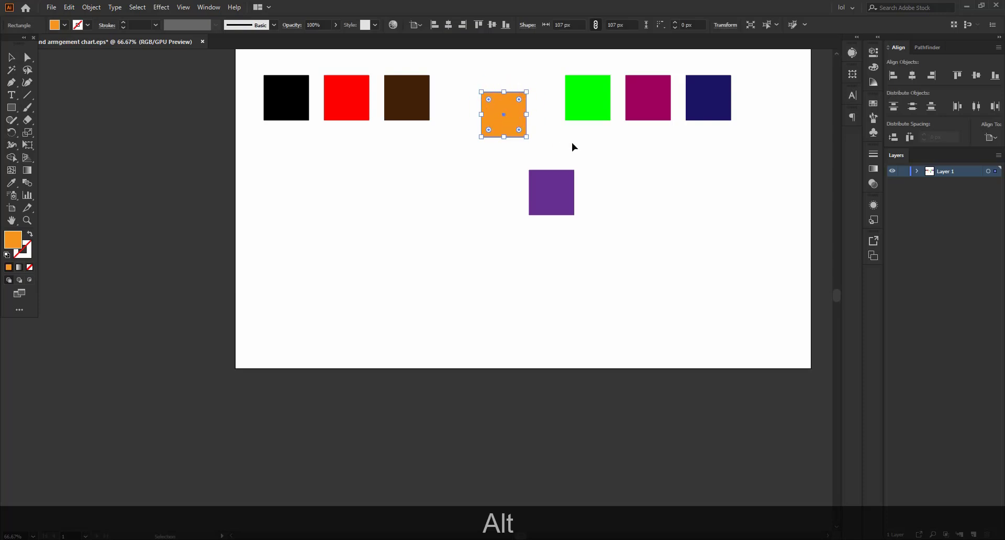
{"action": "left_click", "coordinate": [350, 133]}
{"action": "scroll", "coordinate": [395, 159], "scroll_direction": "up", "scroll_amount": 2}
{"action": "left_click", "coordinate": [486, 157]}
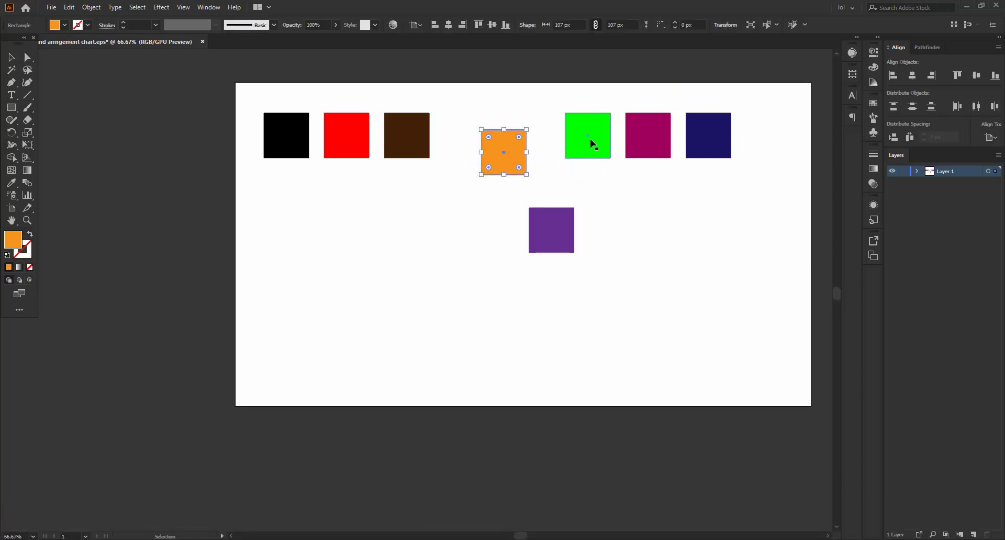
{"action": "left_click", "coordinate": [473, 93]}
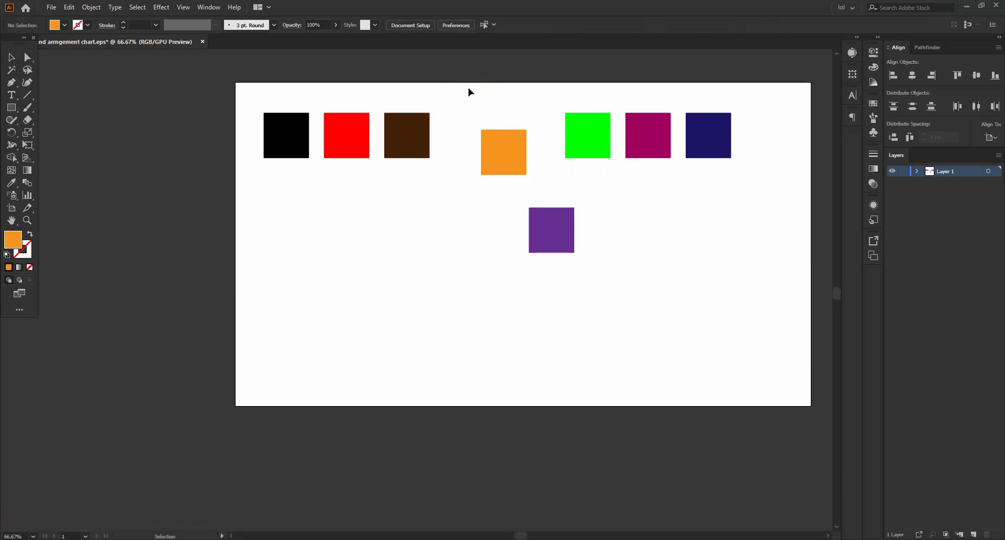
Select the orange, purple, green, magenta and navy squares and make the orange one the key object.
{"action": "left_click_drag", "start_coordinate": [468, 87], "coordinate": [745, 274]}
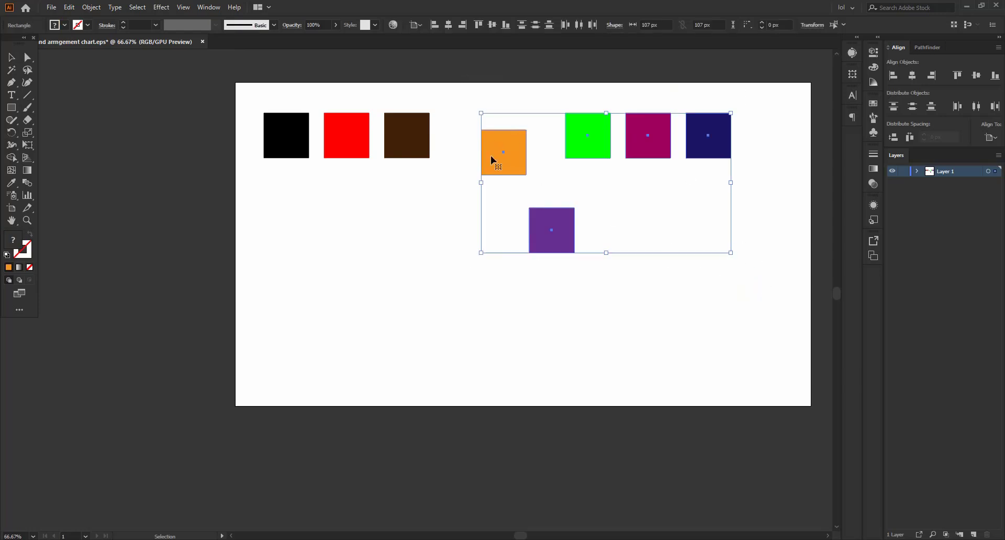
{"action": "left_click", "coordinate": [514, 142]}
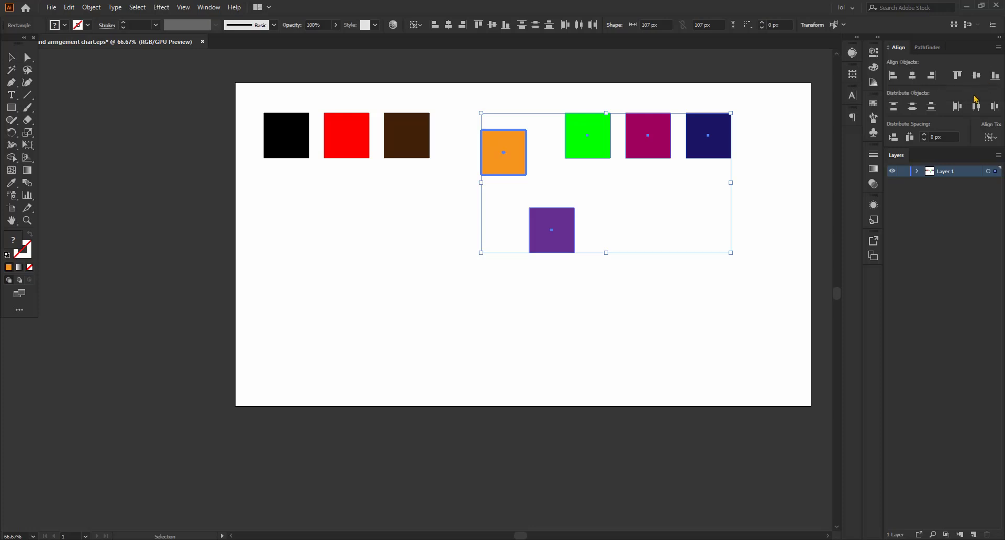
{"action": "left_click", "coordinate": [696, 270]}
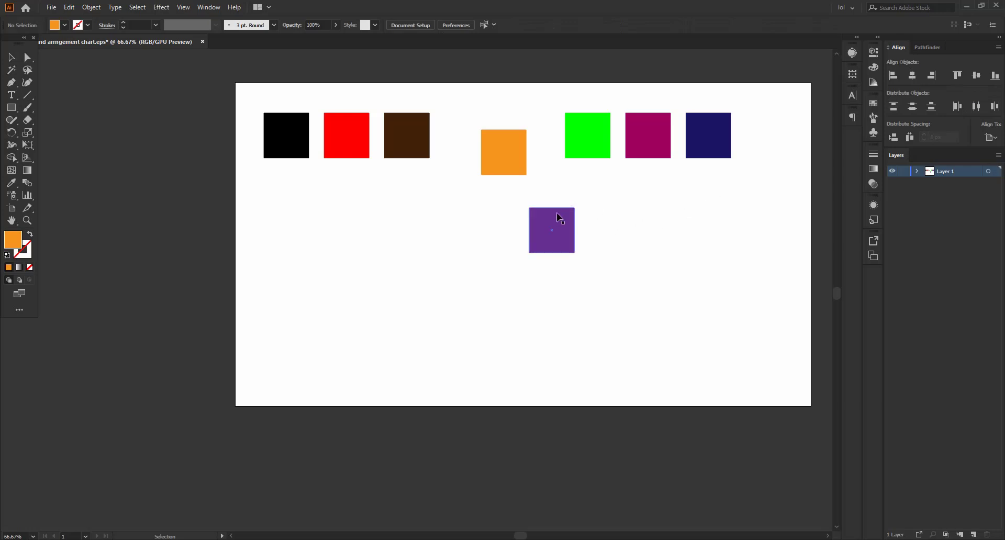
Move the orange, green, magenta and navy squares down to form a loose row with the purple square.
{"action": "left_click_drag", "start_coordinate": [517, 150], "coordinate": [473, 232]}
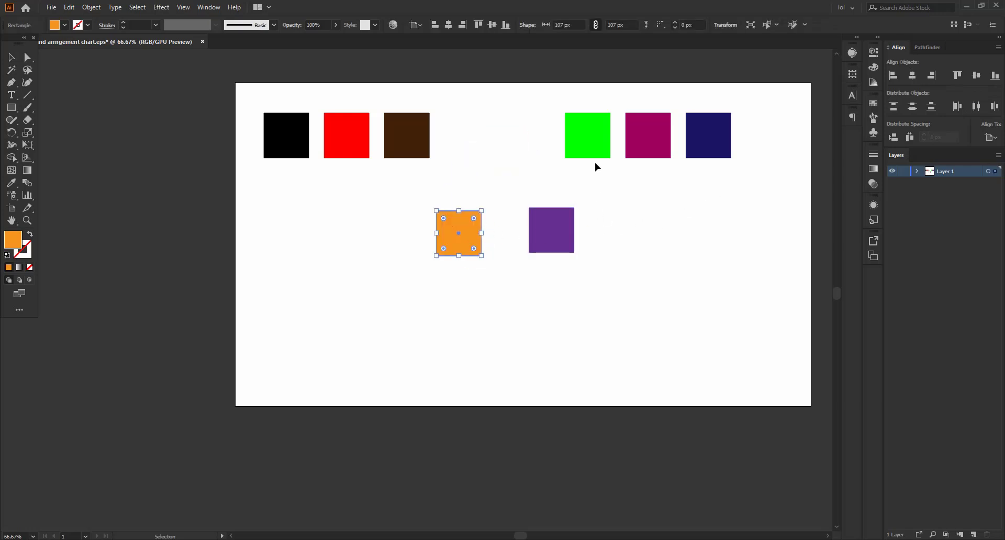
{"action": "left_click_drag", "start_coordinate": [587, 101], "coordinate": [722, 147]}
{"action": "left_click_drag", "start_coordinate": [638, 123], "coordinate": [662, 209]}
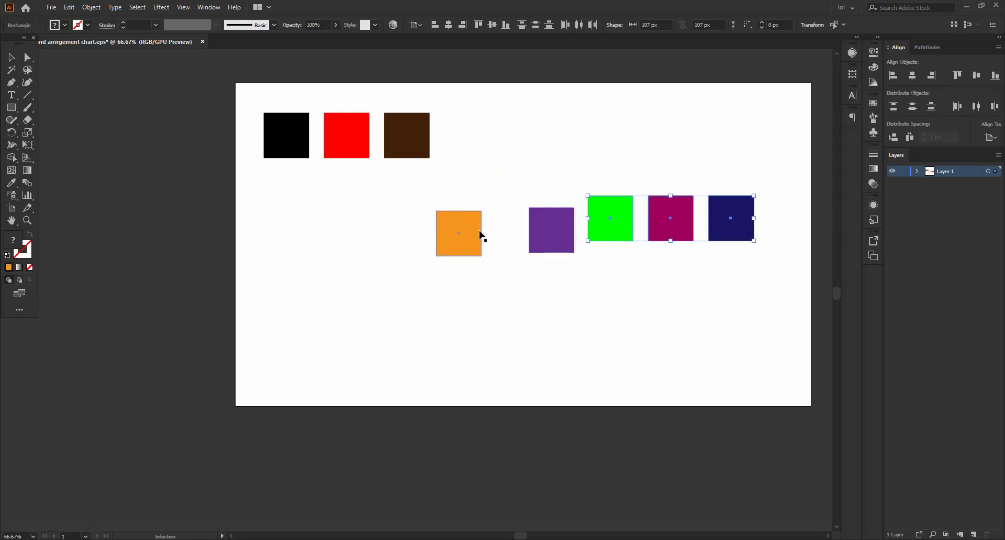
{"action": "left_click", "coordinate": [697, 287]}
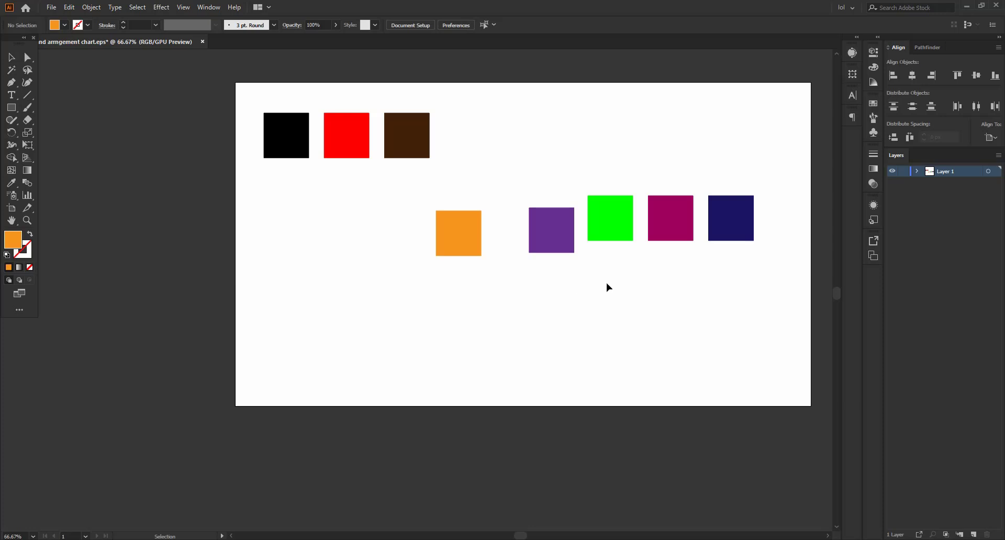
Using the orange square as key object, distribute the five lower squares horizontally with 10 px spacing and align their top edges.
{"action": "left_click_drag", "start_coordinate": [753, 291], "coordinate": [316, 157]}
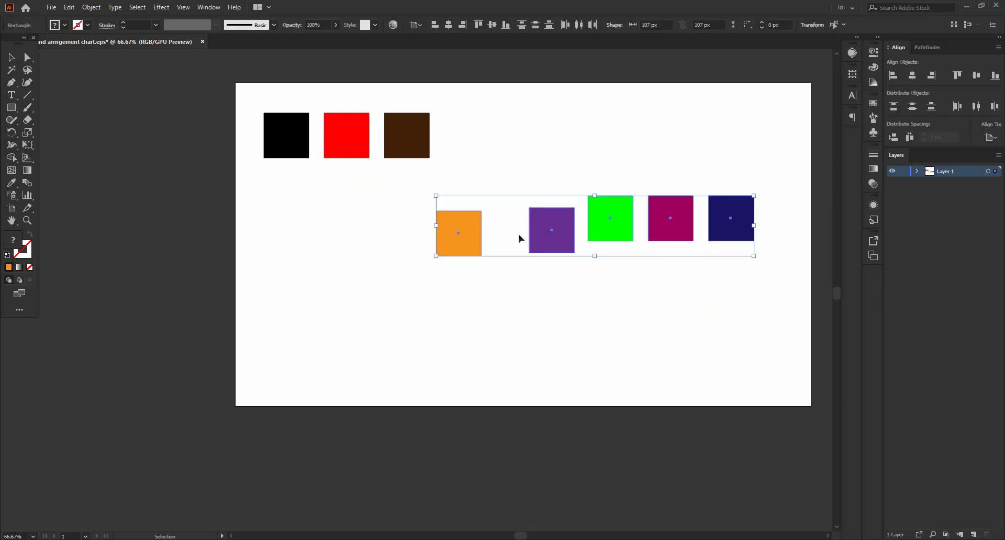
{"action": "left_click", "coordinate": [459, 228]}
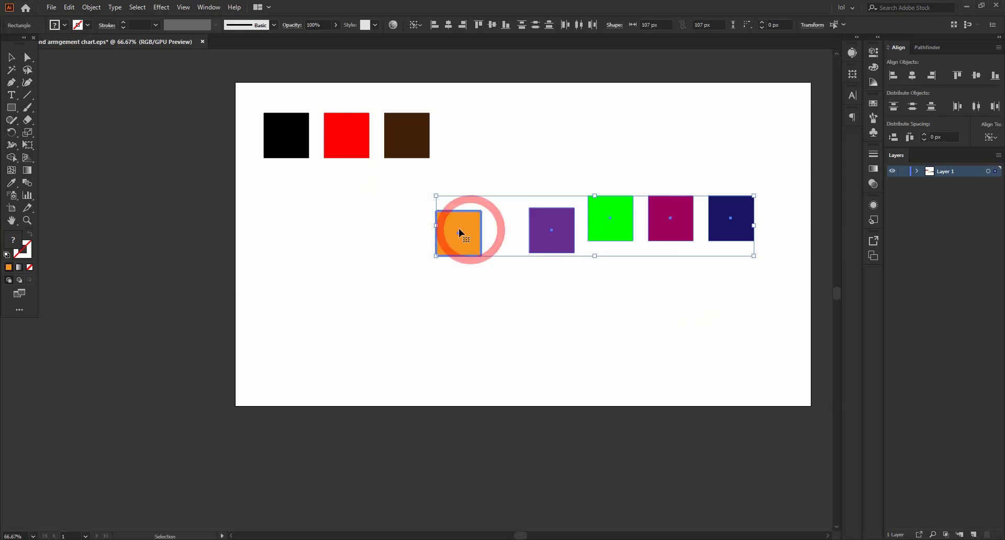
{"action": "double_click", "coordinate": [936, 136]}
{"action": "type", "text": "1"}
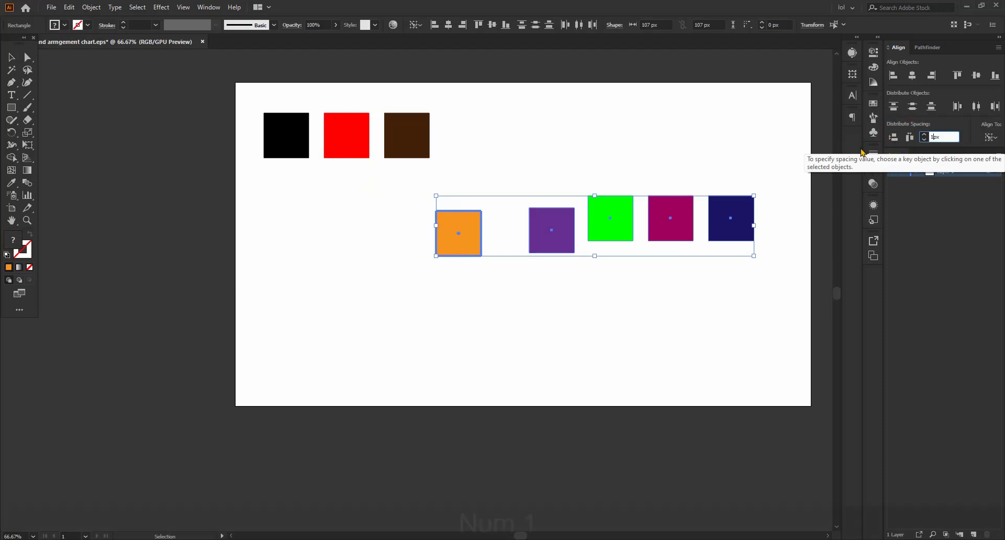
{"action": "type", "text": "0"}
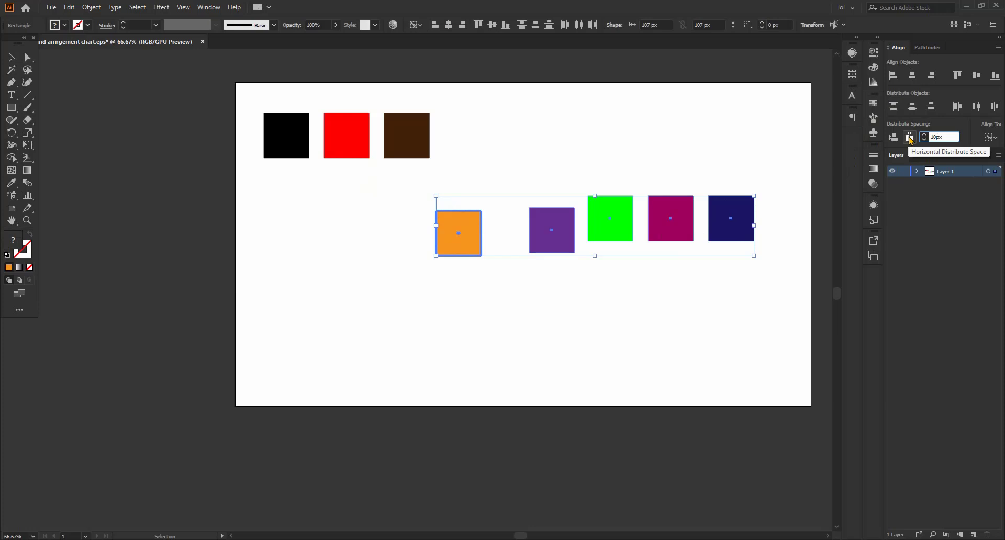
{"action": "left_click", "coordinate": [909, 139]}
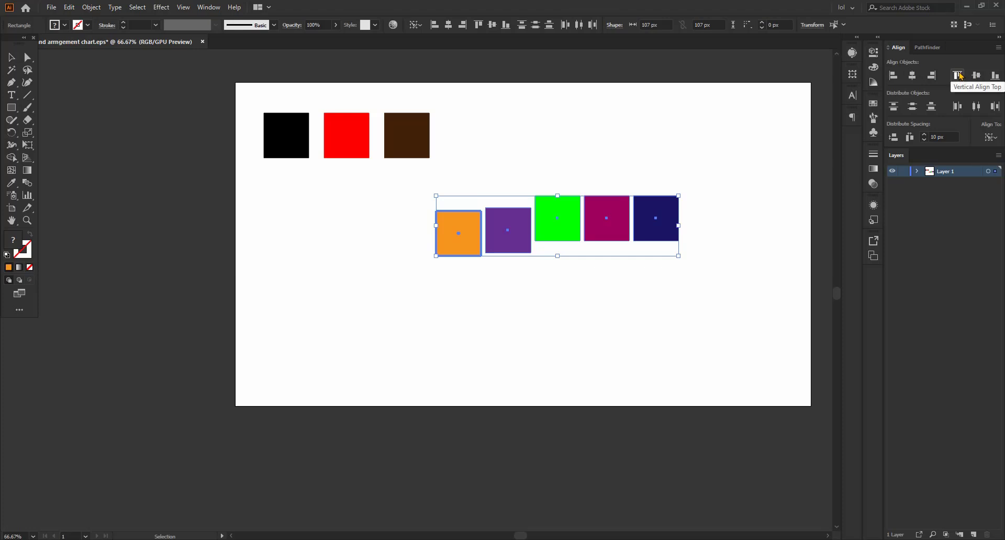
{"action": "left_click", "coordinate": [959, 76]}
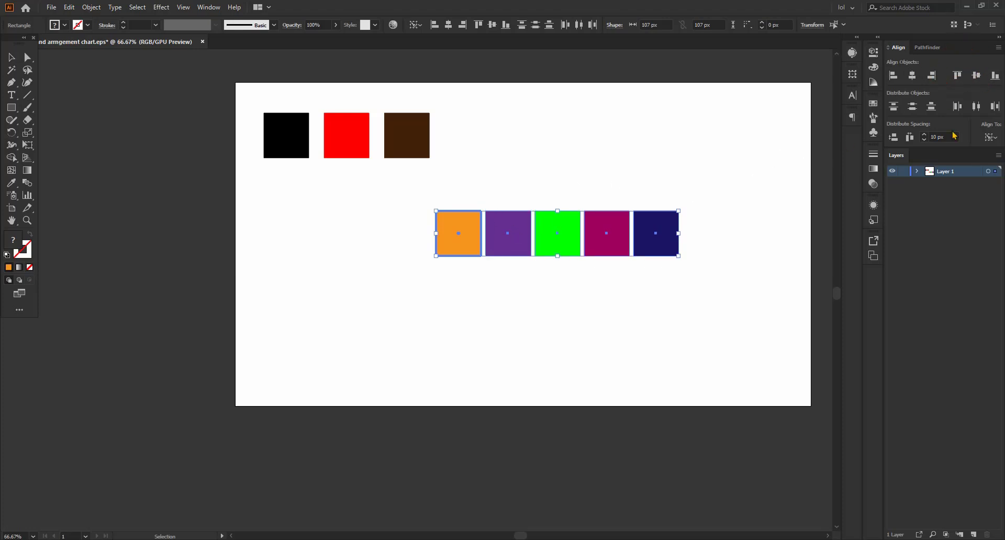
{"action": "left_click", "coordinate": [578, 144]}
Scatter the purple, green, magenta and navy squares one below another in a loose column under the orange square.
{"action": "left_click_drag", "start_coordinate": [506, 177], "coordinate": [686, 279]}
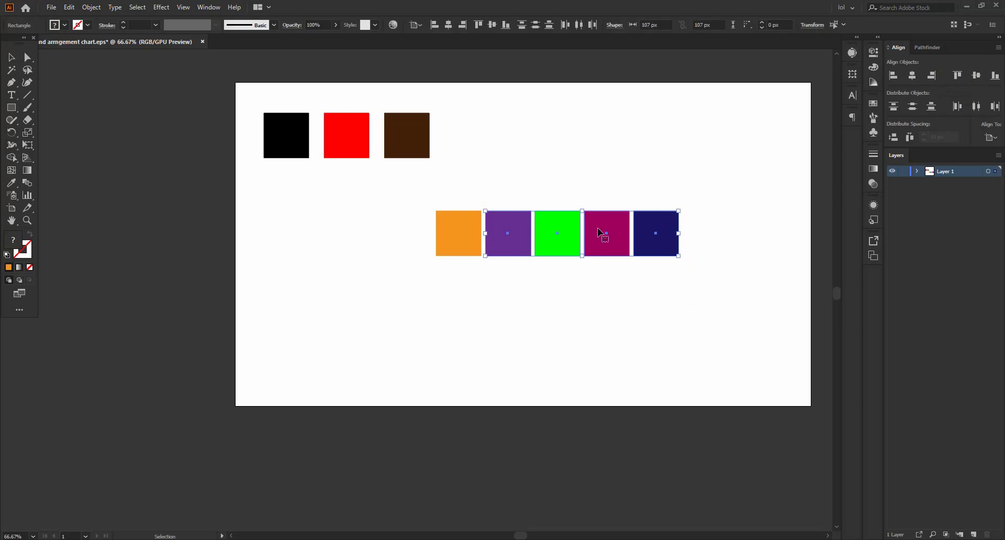
{"action": "left_click", "coordinate": [574, 328]}
{"action": "left_click_drag", "start_coordinate": [512, 222], "coordinate": [439, 302]}
{"action": "left_click_drag", "start_coordinate": [552, 241], "coordinate": [456, 406]}
{"action": "left_click_drag", "start_coordinate": [607, 235], "coordinate": [406, 468]}
{"action": "left_click_drag", "start_coordinate": [644, 238], "coordinate": [418, 520]}
{"action": "scroll", "coordinate": [449, 213], "scroll_direction": "down", "scroll_amount": 3}
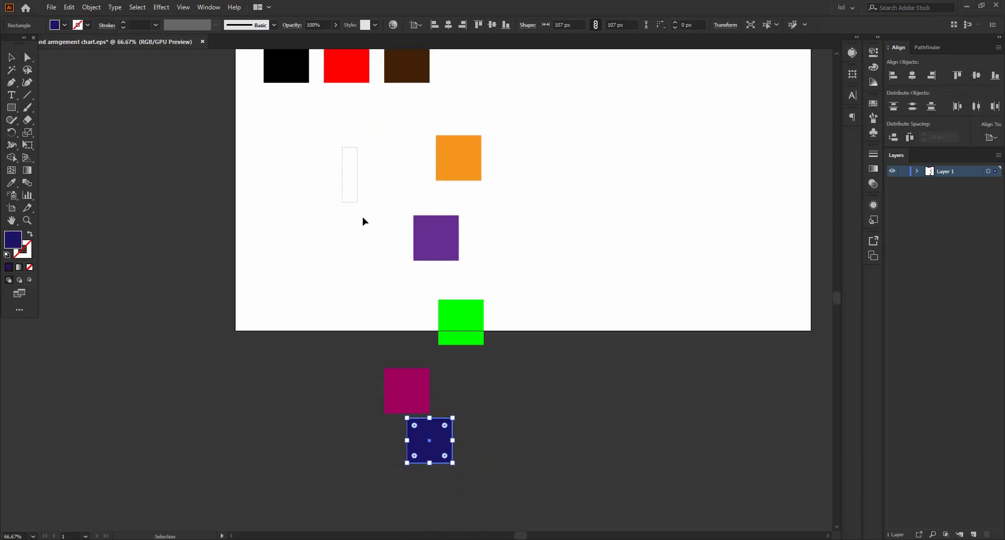
With the orange square as key object, distribute the five column squares vertically with 10 px spacing and align their left edges.
{"action": "left_click_drag", "start_coordinate": [365, 222], "coordinate": [512, 458]}
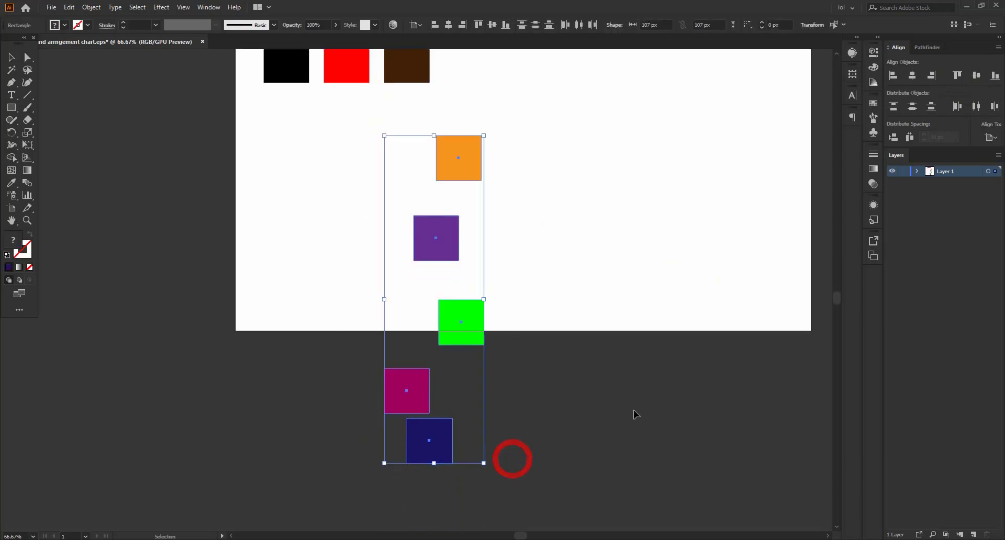
{"action": "left_click", "coordinate": [454, 161]}
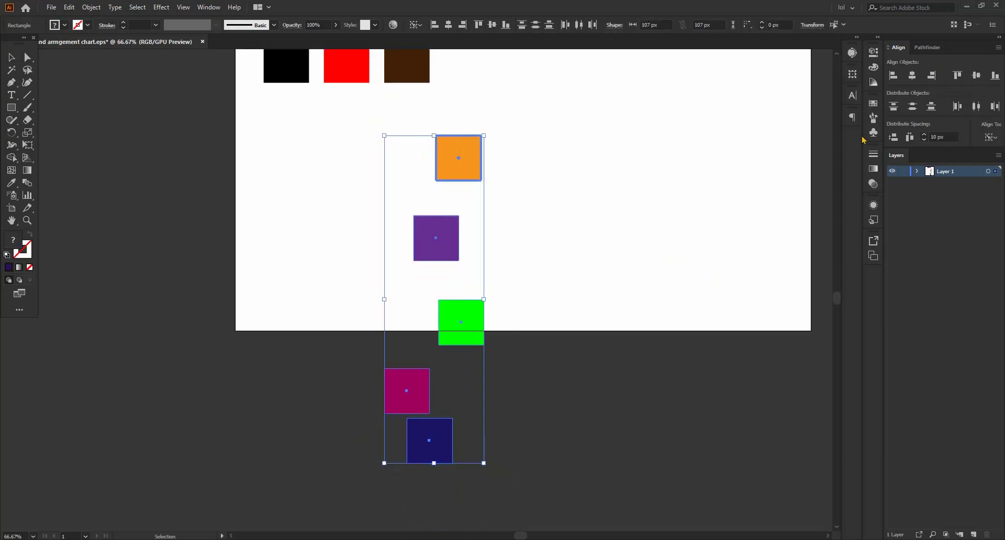
{"action": "left_click", "coordinate": [894, 137]}
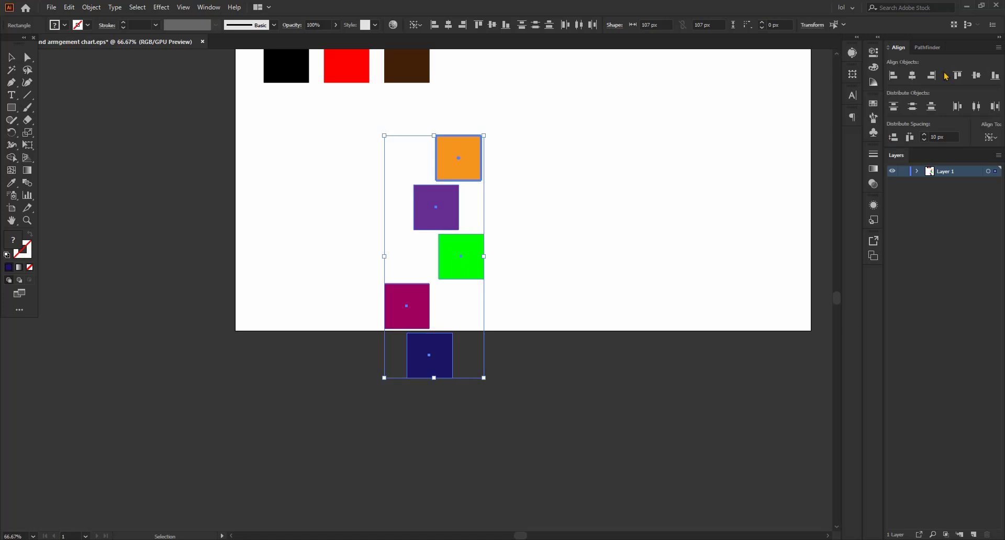
{"action": "left_click", "coordinate": [893, 76]}
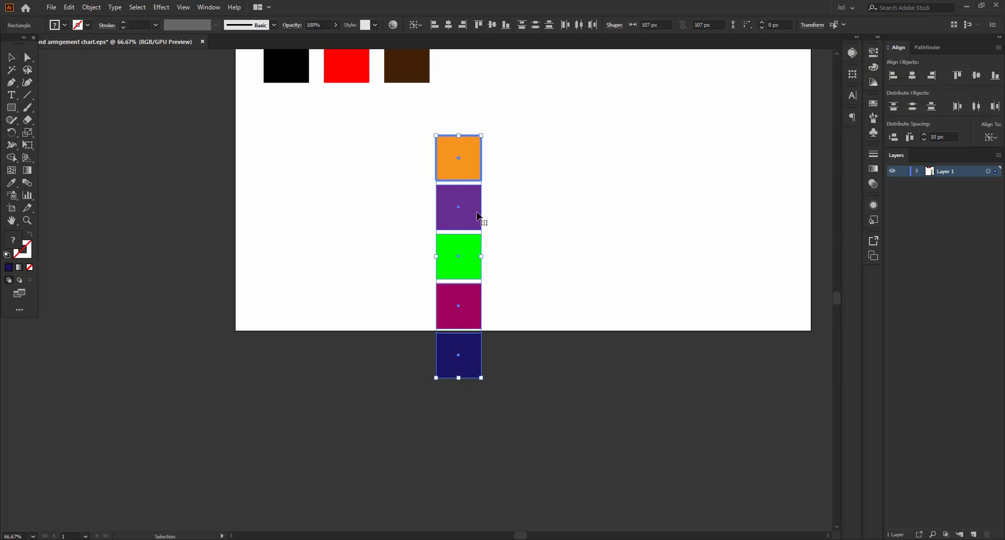
{"action": "left_click", "coordinate": [549, 160]}
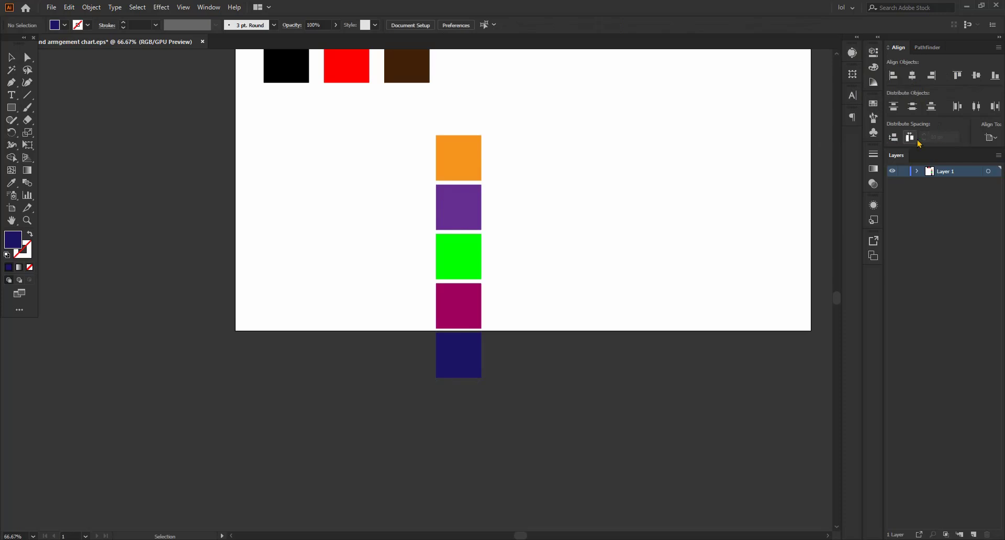
{"action": "left_click", "coordinate": [127, 27]}
Set alignment relative to the artboard, move the brown square out of the row, and align it to the artboard's right edge.
{"action": "scroll", "coordinate": [569, 208], "scroll_direction": "up", "scroll_amount": 2}
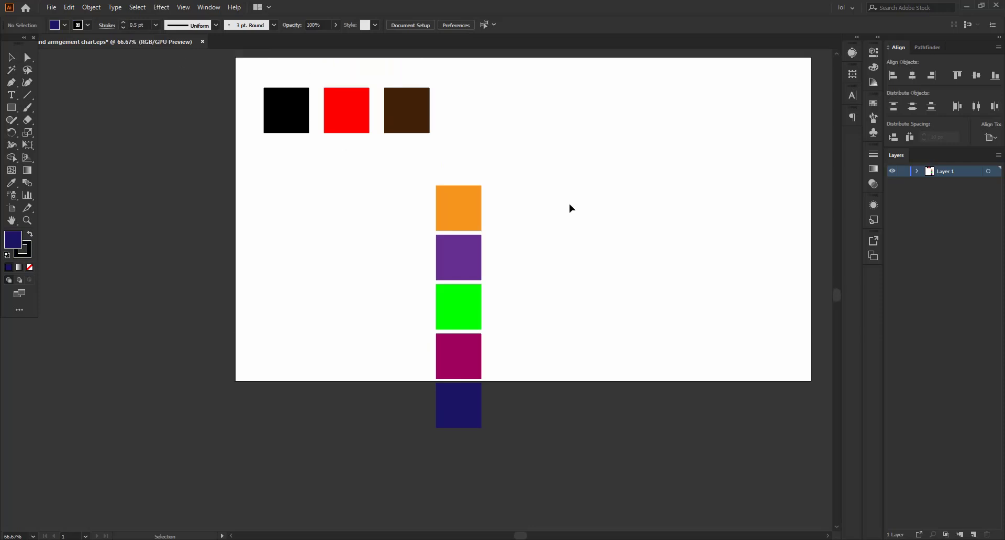
{"action": "scroll", "coordinate": [428, 195], "scroll_direction": "down", "scroll_amount": 1, "text": "alt"}
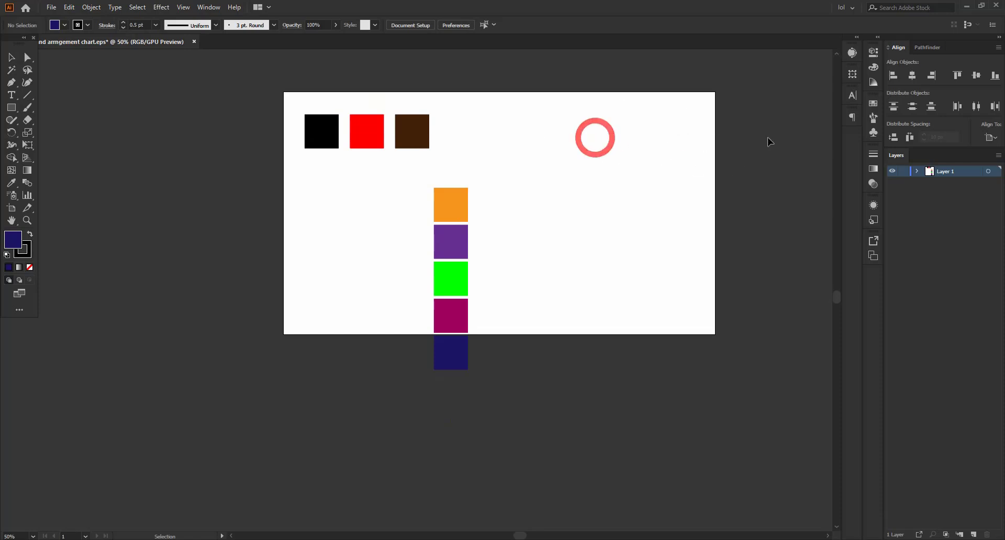
{"action": "left_click", "coordinate": [994, 138]}
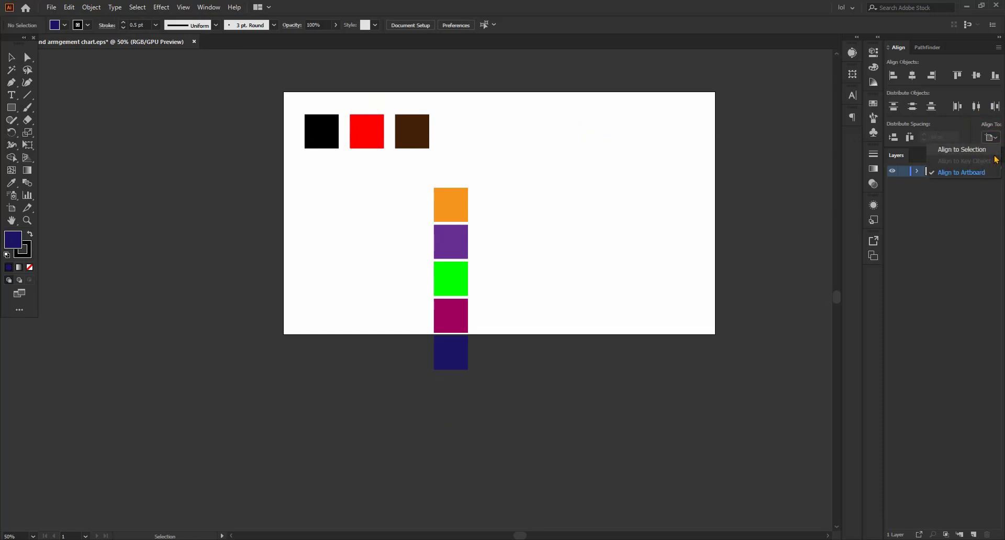
{"action": "left_click", "coordinate": [972, 177]}
{"action": "left_click_drag", "start_coordinate": [425, 138], "coordinate": [540, 173]}
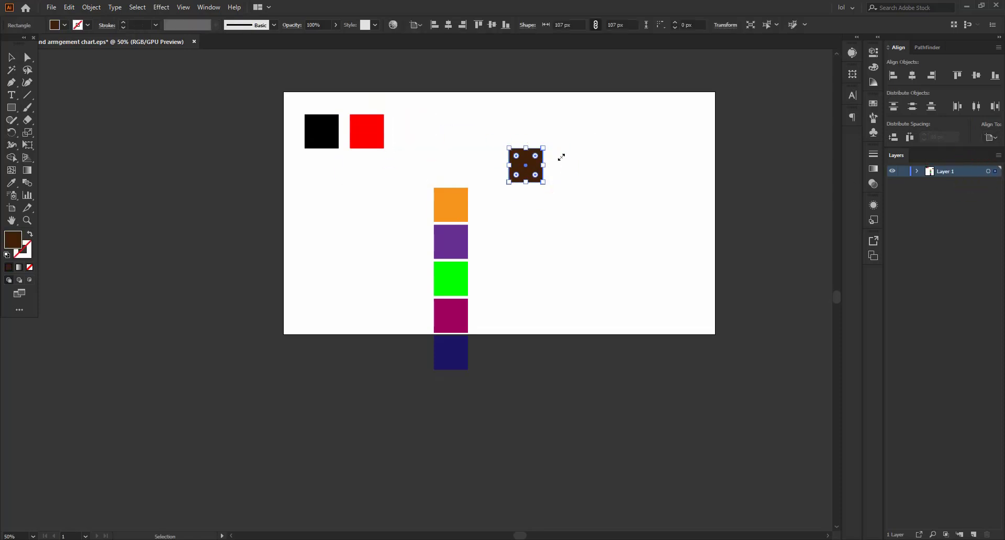
{"action": "left_click", "coordinate": [932, 79]}
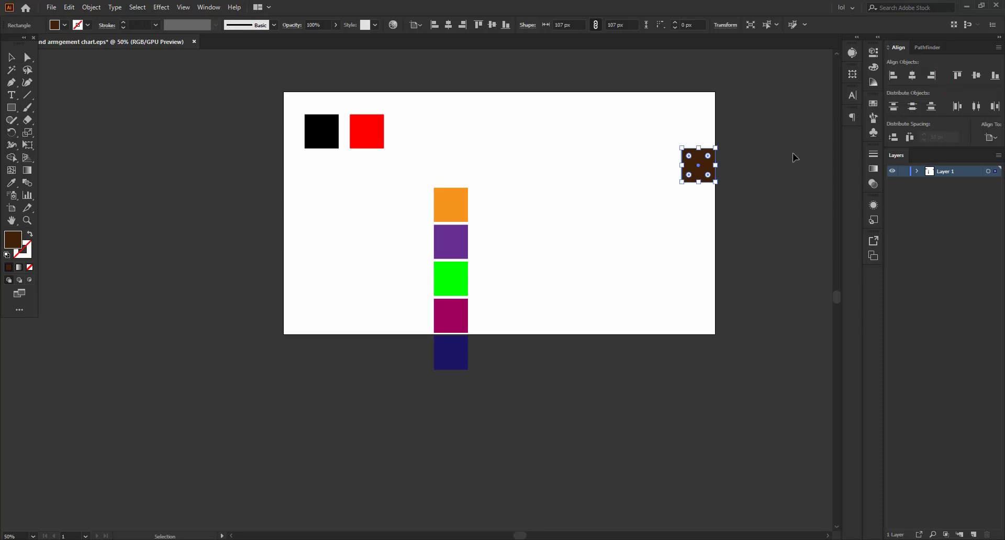
{"action": "scroll", "coordinate": [717, 164], "scroll_direction": "up", "scroll_amount": 3}
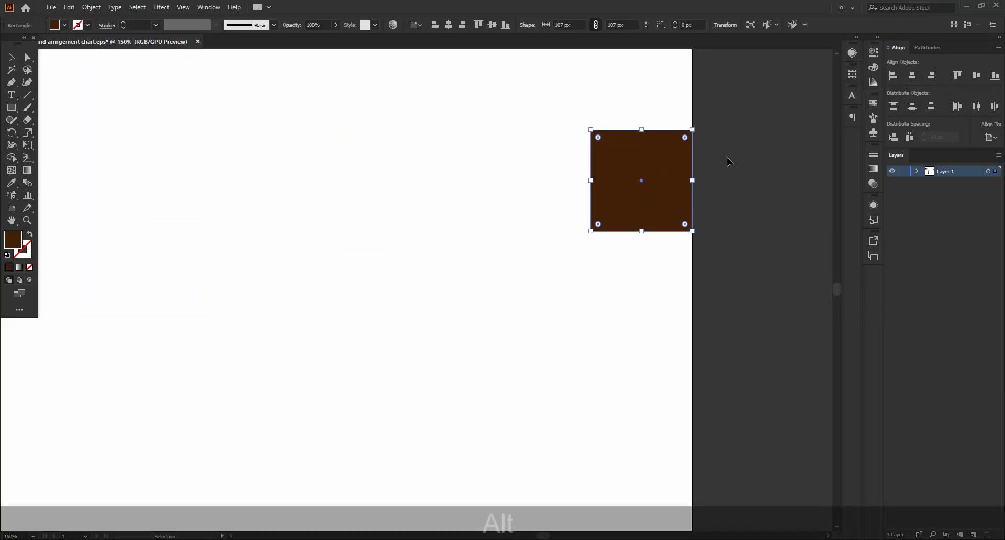
{"action": "scroll", "coordinate": [667, 175], "scroll_direction": "down", "scroll_amount": 2}
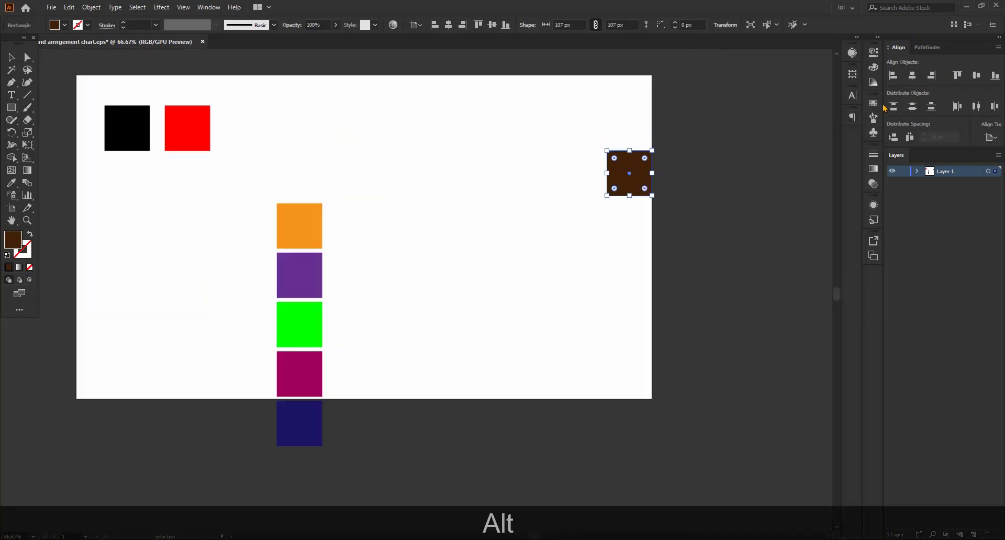
Align the brown square to the artboard's top edge, to its bottom edge, and finally to its horizontal and vertical centre.
{"action": "left_click", "coordinate": [955, 76]}
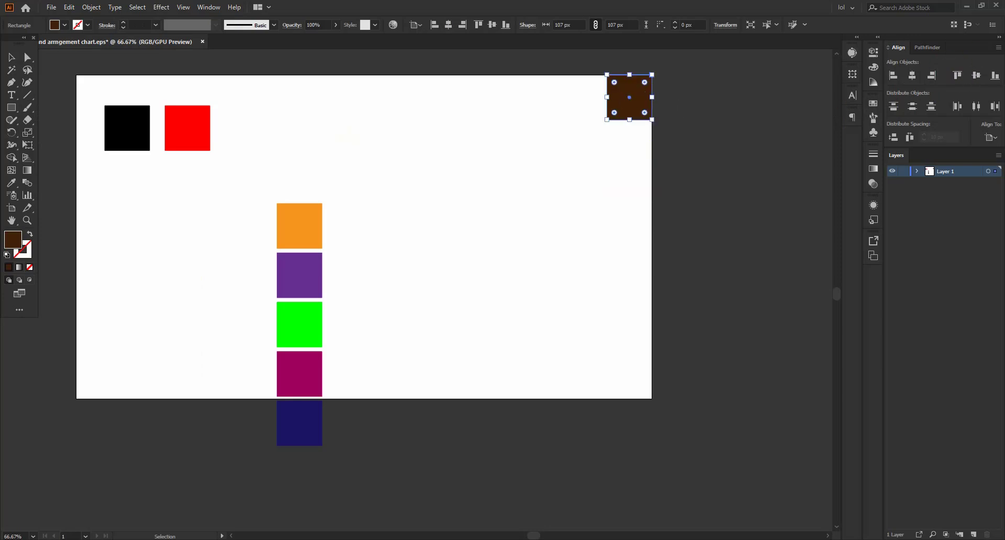
{"action": "left_click", "coordinate": [1000, 77]}
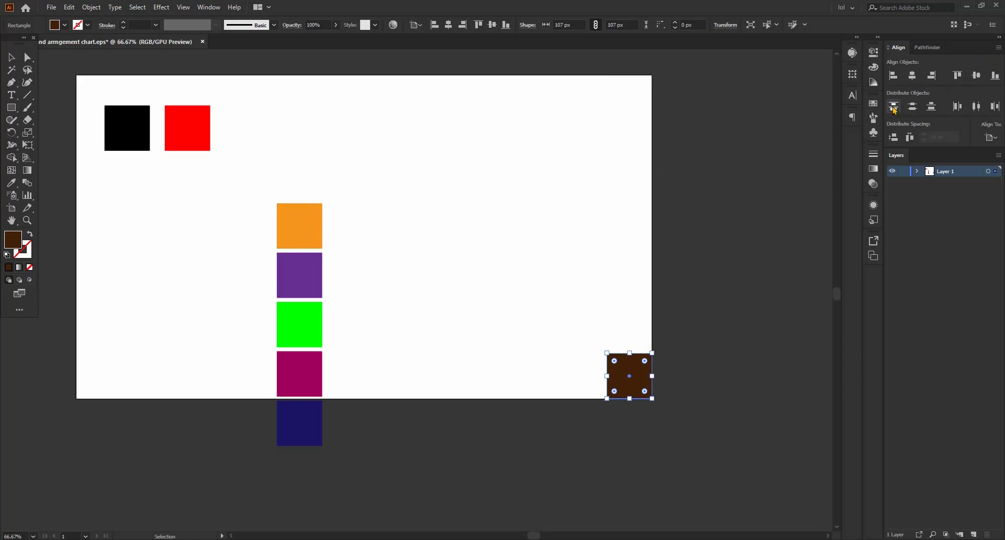
{"action": "left_click", "coordinate": [913, 76]}
{"action": "left_click", "coordinate": [976, 76]}
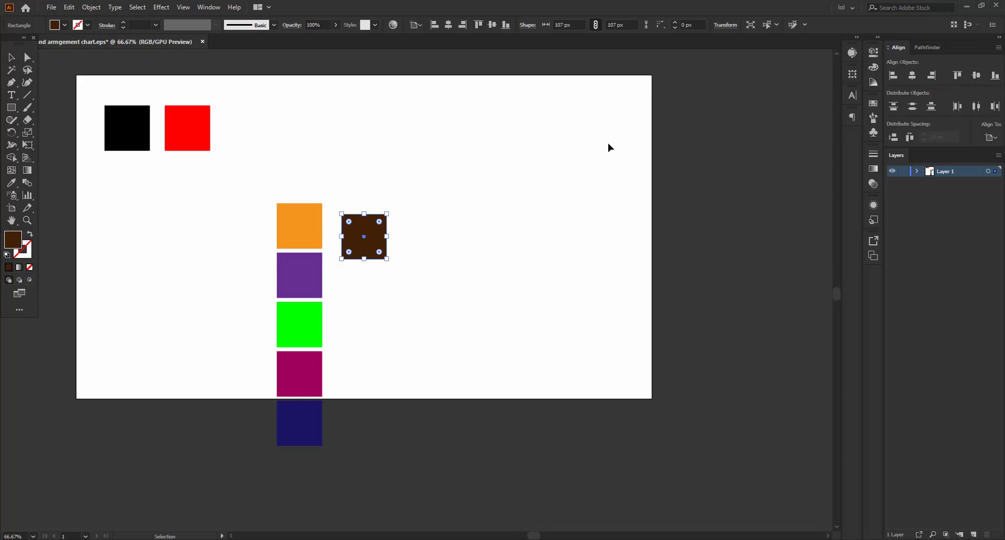
{"action": "left_click", "coordinate": [542, 171]}
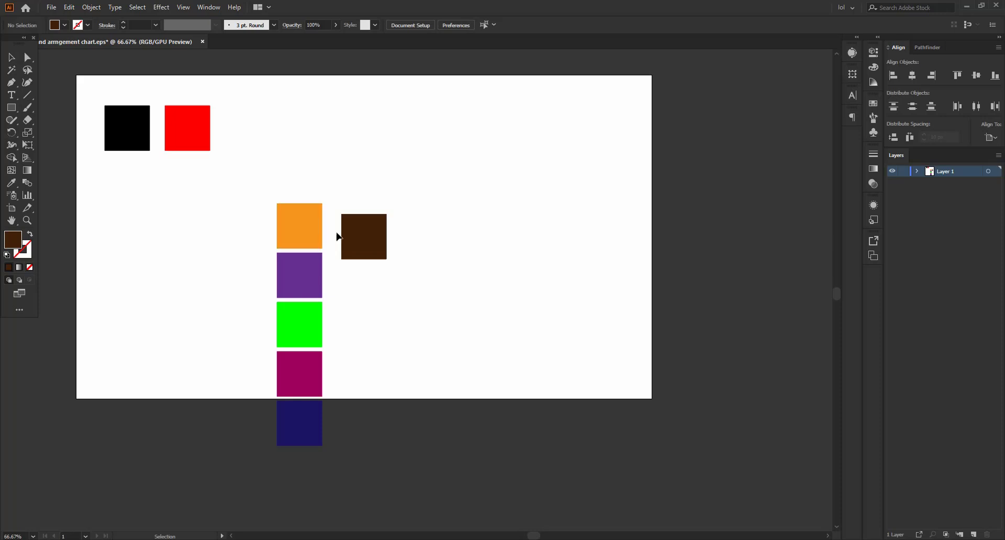
Move the orange square horizontally out of the column to the far side of the brown square.
{"action": "scroll", "coordinate": [324, 227], "scroll_direction": "up", "scroll_amount": 2}
{"action": "scroll", "coordinate": [325, 209], "scroll_direction": "down", "scroll_amount": 1}
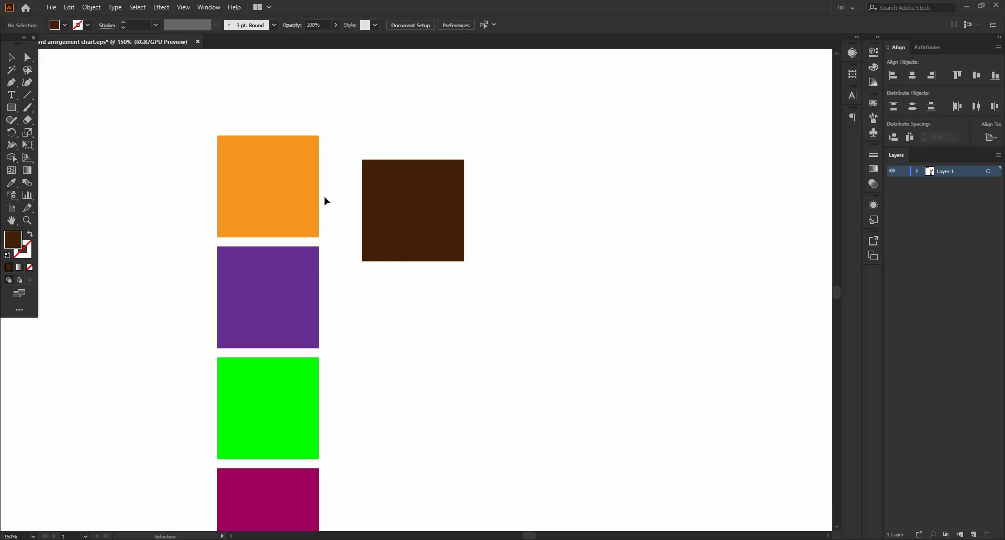
{"action": "left_click_drag", "start_coordinate": [320, 195], "coordinate": [642, 187]}
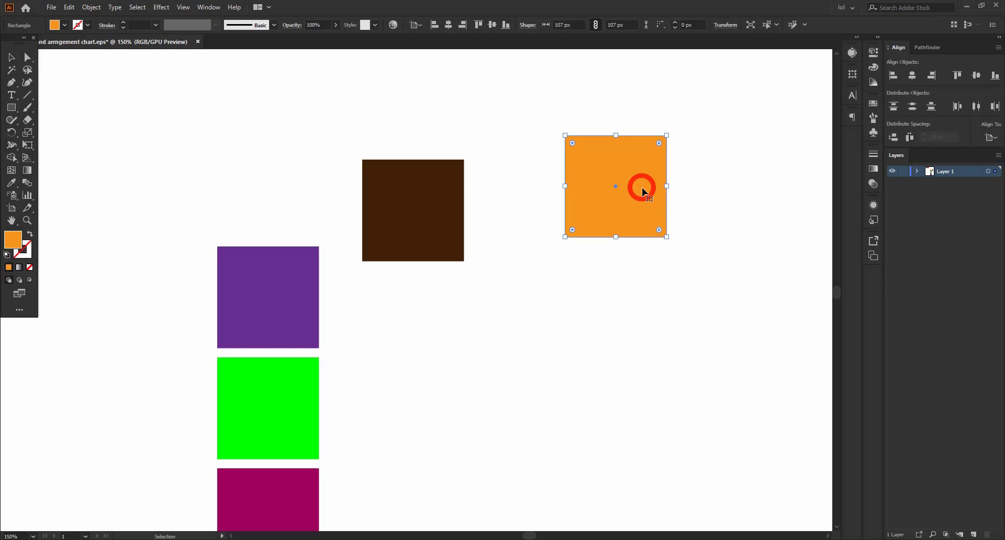
Bring the purple square to the front and place it over the left half of the orange square, with their top edges aligned.
{"action": "left_click", "coordinate": [300, 291]}
{"action": "right_click", "coordinate": [300, 289]}
{"action": "left_click", "coordinate": [242, 280]}
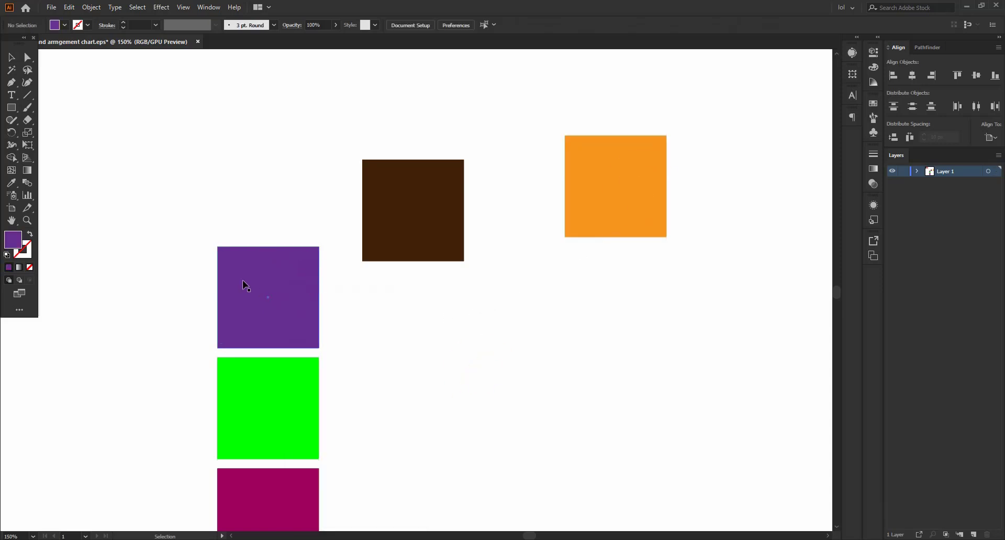
{"action": "key", "text": "ctrl+shift+bracketright"}
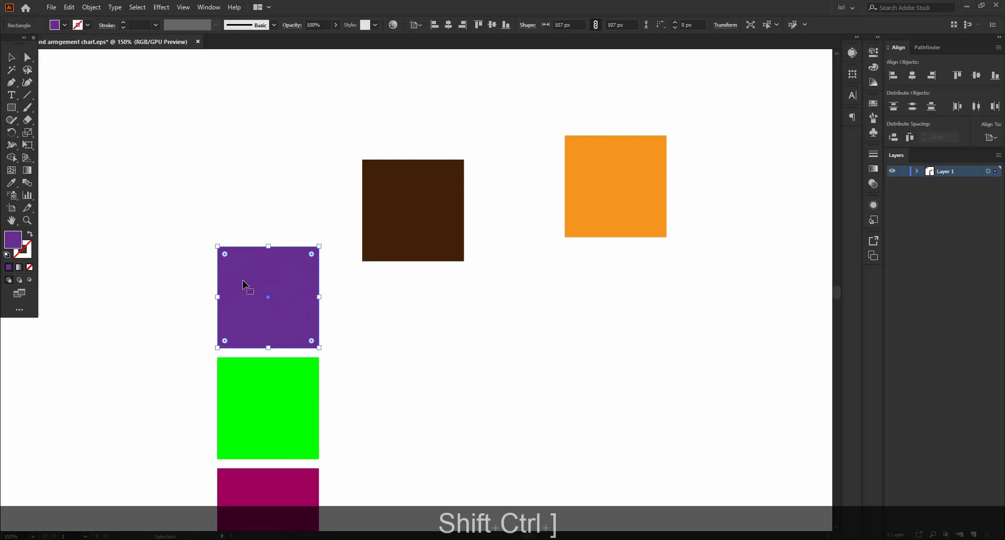
{"action": "left_click", "coordinate": [360, 277]}
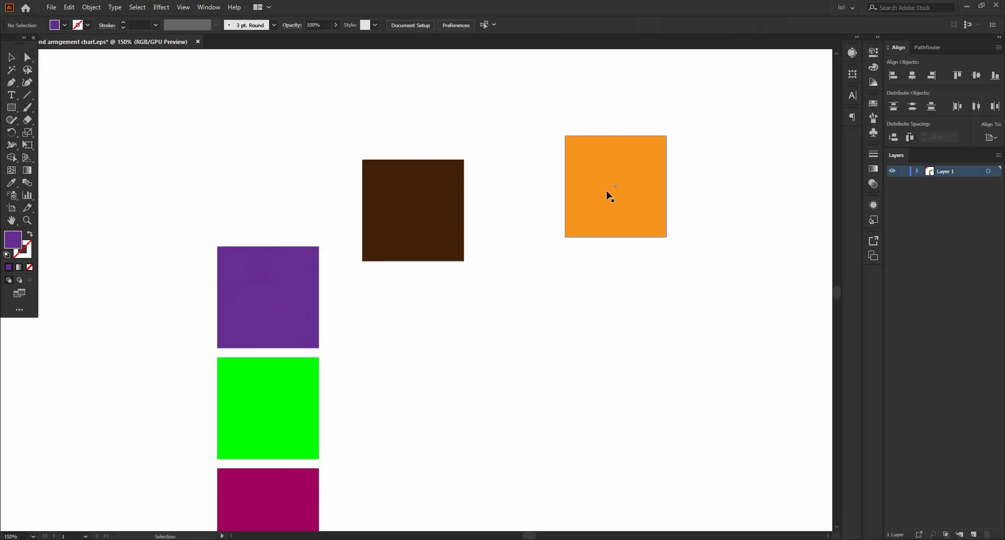
{"action": "left_click_drag", "start_coordinate": [295, 274], "coordinate": [593, 162]}
{"action": "left_click", "coordinate": [693, 178]}
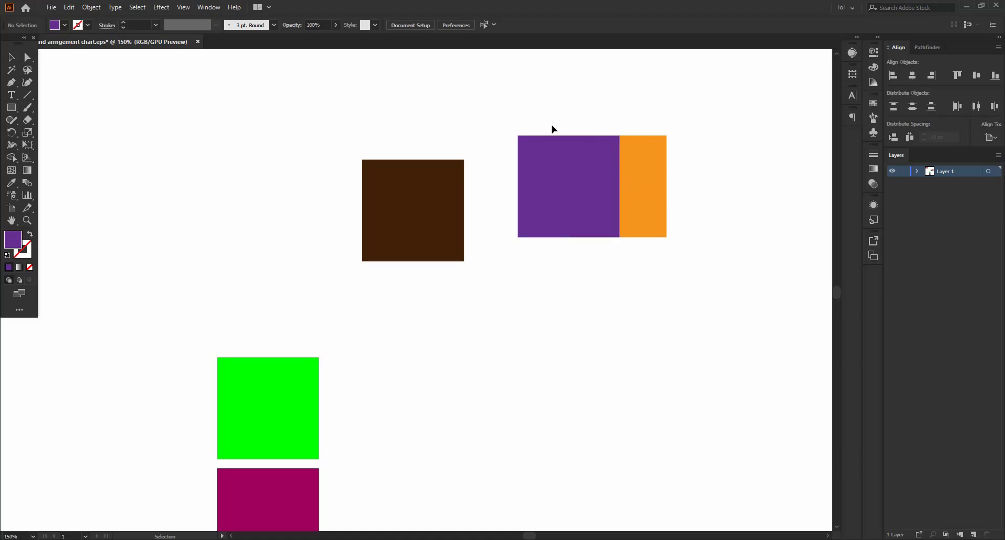
{"action": "left_click_drag", "start_coordinate": [637, 185], "coordinate": [572, 151]}
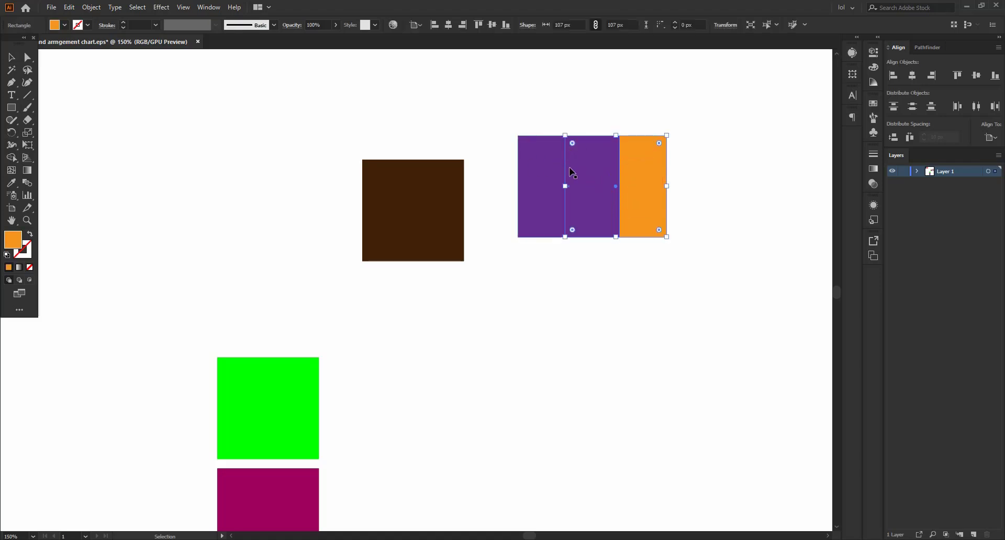
{"action": "left_click", "coordinate": [666, 120]}
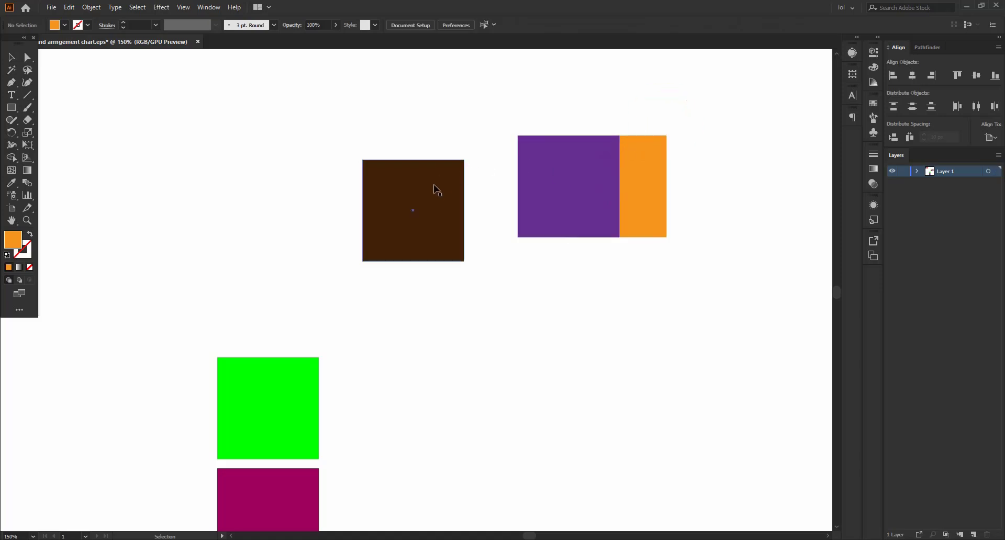
Bring the magenta square to the front and place it over the left part of the purple square, with their top edges aligned.
{"action": "left_click", "coordinate": [280, 381]}
{"action": "scroll", "coordinate": [280, 372], "scroll_direction": "down", "scroll_amount": 3}
{"action": "left_click", "coordinate": [282, 364]}
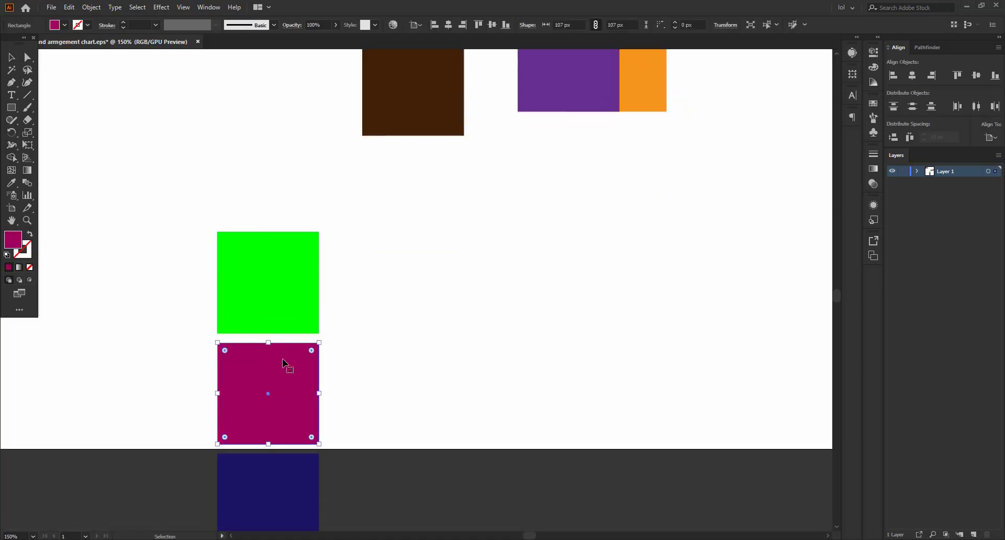
{"action": "left_click_drag", "start_coordinate": [283, 364], "coordinate": [549, 193]}
{"action": "scroll", "coordinate": [549, 199], "scroll_direction": "up", "scroll_amount": 2}
{"action": "key", "text": "shift+Caps_Lock"}
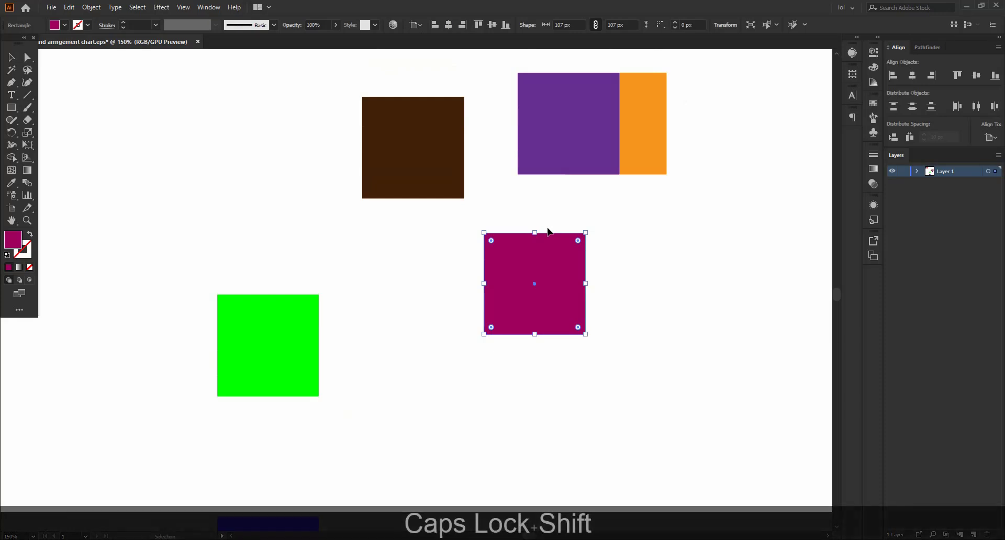
{"action": "key", "text": "ctrl+shift+bracketright"}
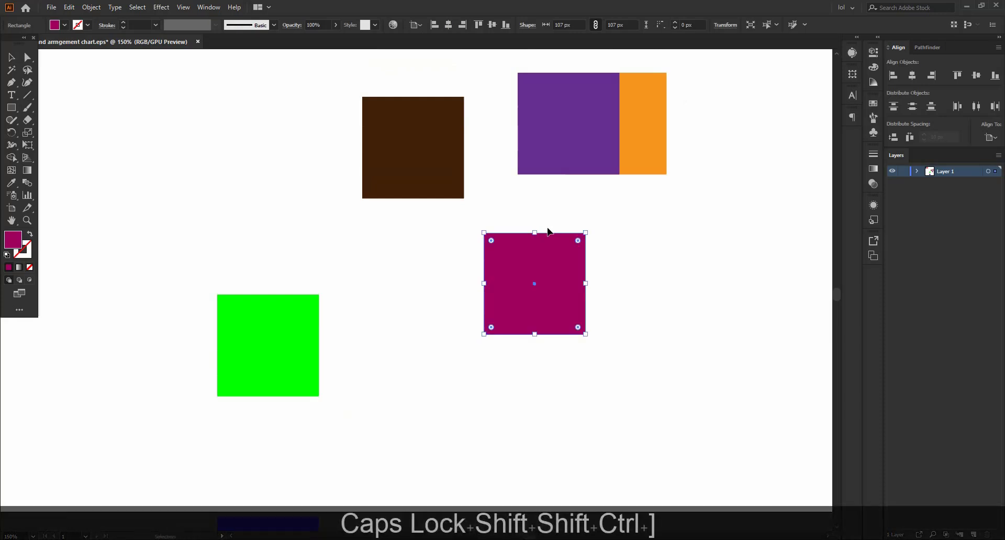
{"action": "left_click_drag", "start_coordinate": [552, 264], "coordinate": [548, 105]}
Move the brown square left, well clear of the three overlapping squares.
{"action": "left_click_drag", "start_coordinate": [425, 162], "coordinate": [229, 160]}
{"action": "scroll", "coordinate": [507, 216], "scroll_direction": "up", "scroll_amount": 2}
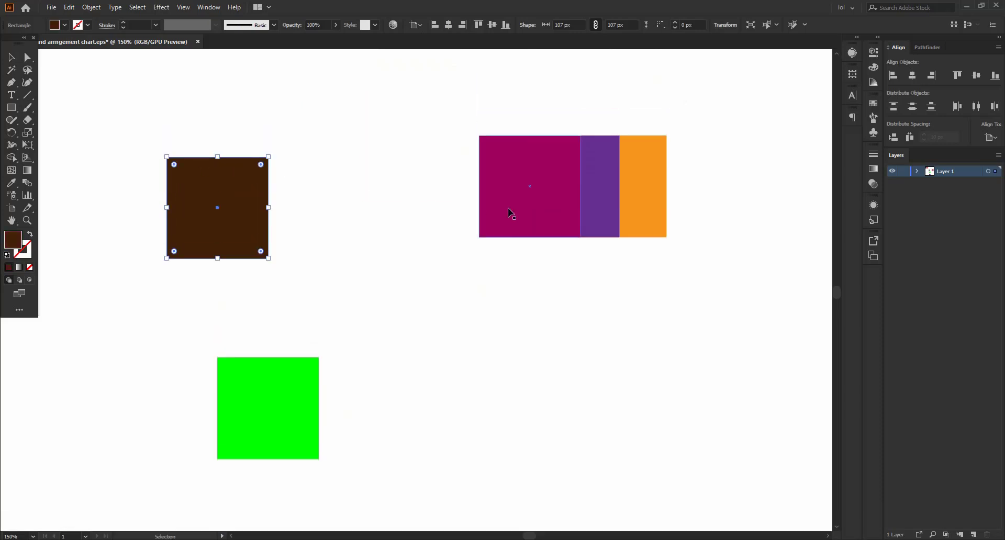
{"action": "left_click", "coordinate": [599, 178]}
{"action": "left_click", "coordinate": [498, 160]}
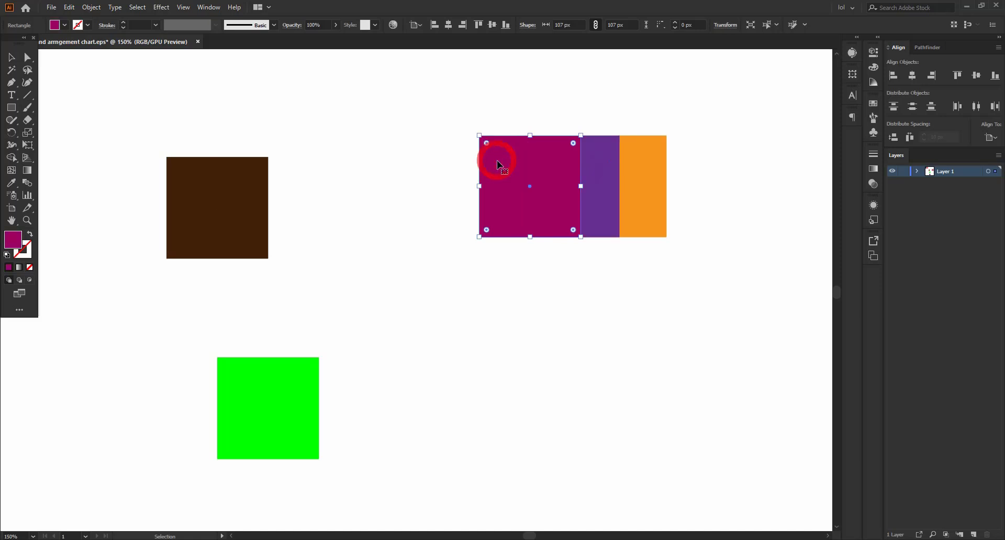
{"action": "left_click", "coordinate": [599, 165]}
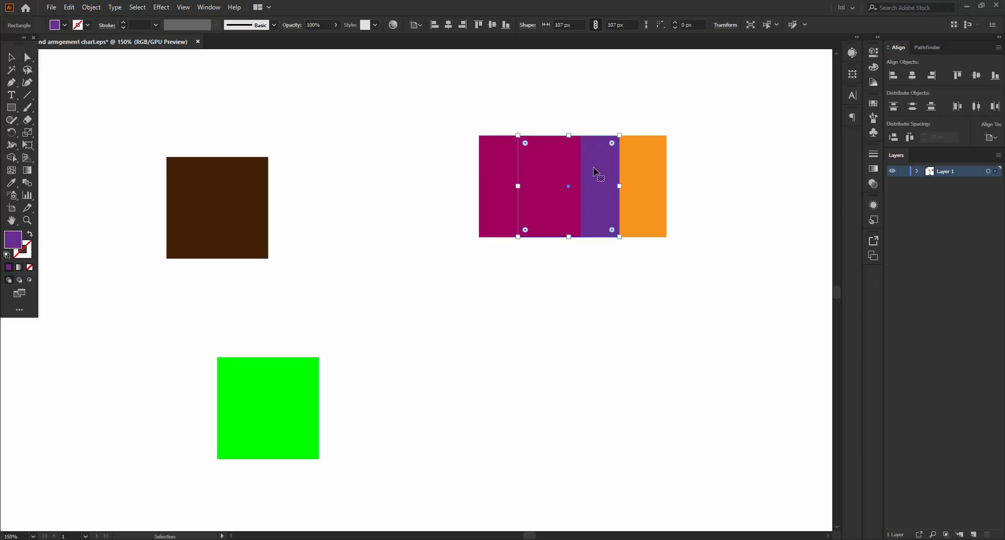
{"action": "left_click", "coordinate": [409, 139]}
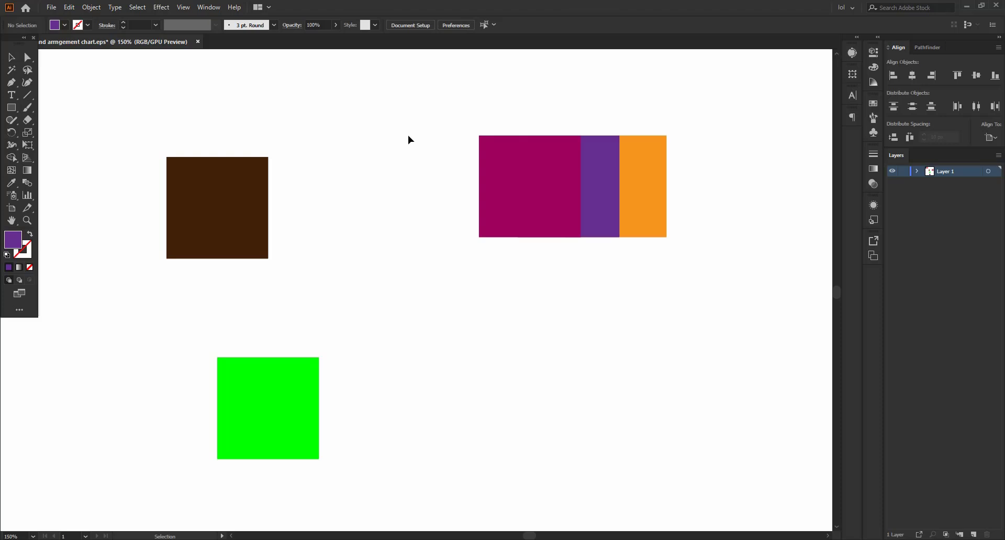
Scale the overlapping magenta, purple and orange squares up together to about 249 px per side.
{"action": "scroll", "coordinate": [408, 137], "scroll_direction": "down", "scroll_amount": 2}
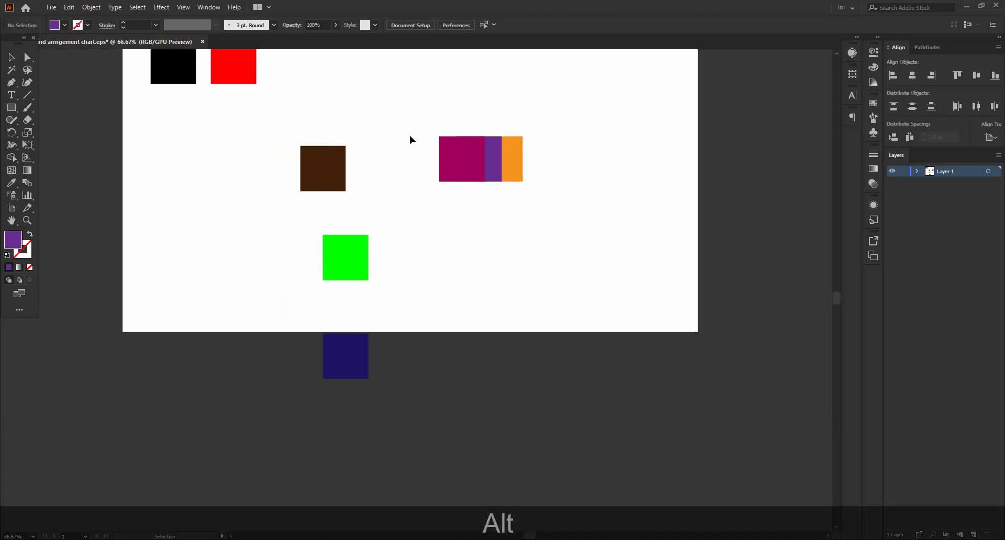
{"action": "left_click_drag", "start_coordinate": [426, 116], "coordinate": [578, 159]}
{"action": "left_click", "coordinate": [628, 138]}
{"action": "scroll", "coordinate": [613, 143], "scroll_direction": "up", "scroll_amount": 2}
{"action": "left_click", "coordinate": [506, 179]}
{"action": "scroll", "coordinate": [504, 180], "scroll_direction": "down", "scroll_amount": 2}
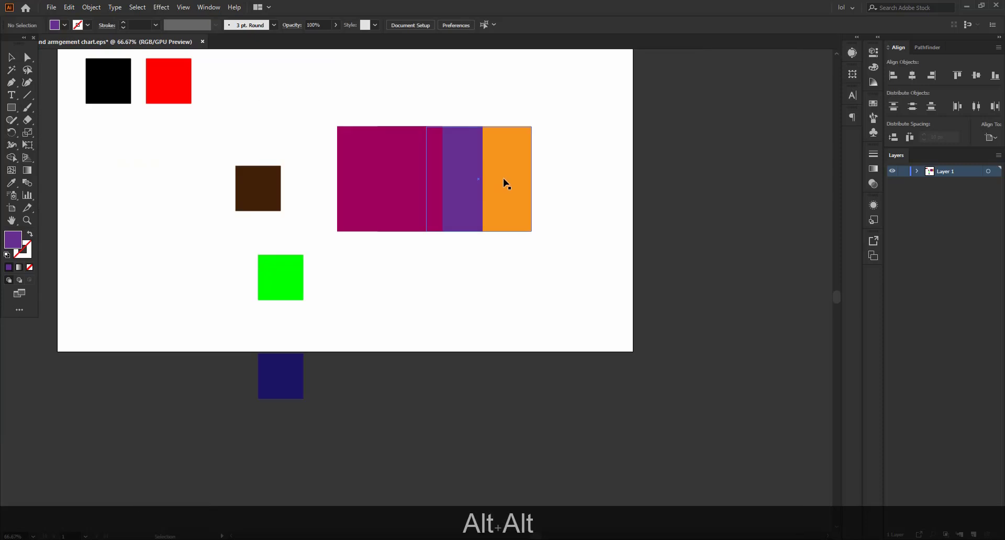
{"action": "scroll", "coordinate": [507, 182], "scroll_direction": "up", "scroll_amount": 2}
{"action": "left_click", "coordinate": [591, 156]}
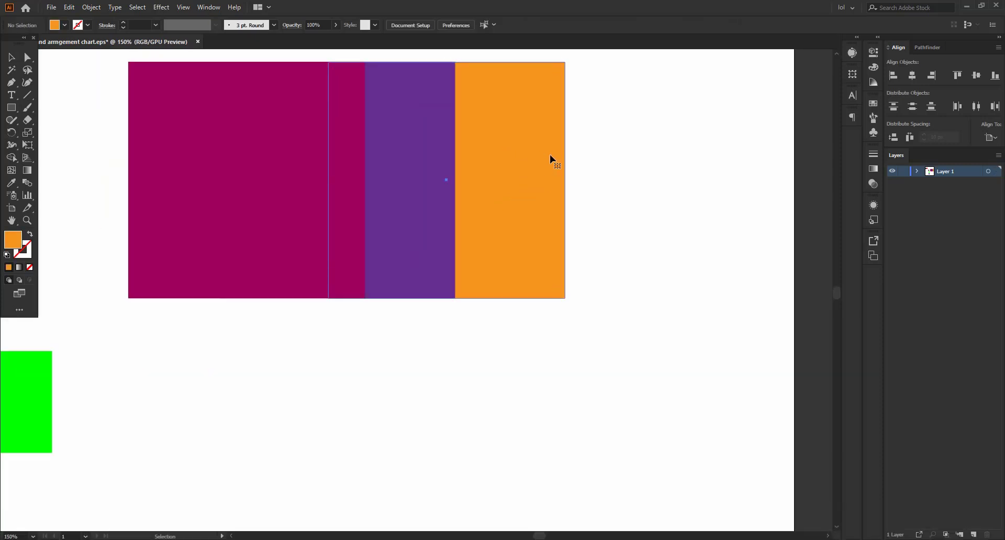
Move the orange square around behind the magenta and purple squares, and set it back top-aligned, projecting past the purple square's right edge.
{"action": "left_click", "coordinate": [546, 155]}
{"action": "left_click_drag", "start_coordinate": [493, 135], "coordinate": [523, 187]}
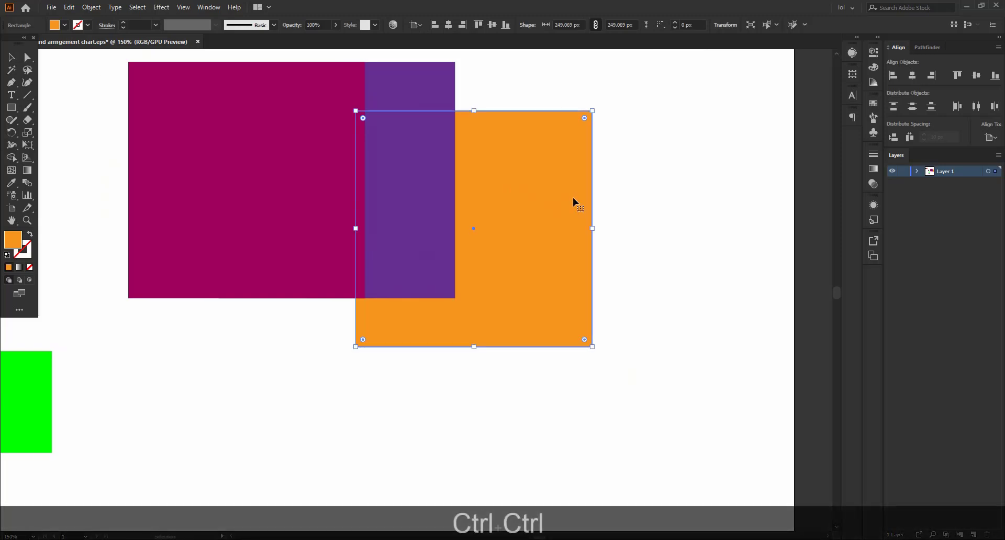
{"action": "key", "text": "ctrl+z"}
{"action": "left_click_drag", "start_coordinate": [566, 202], "coordinate": [344, 206]}
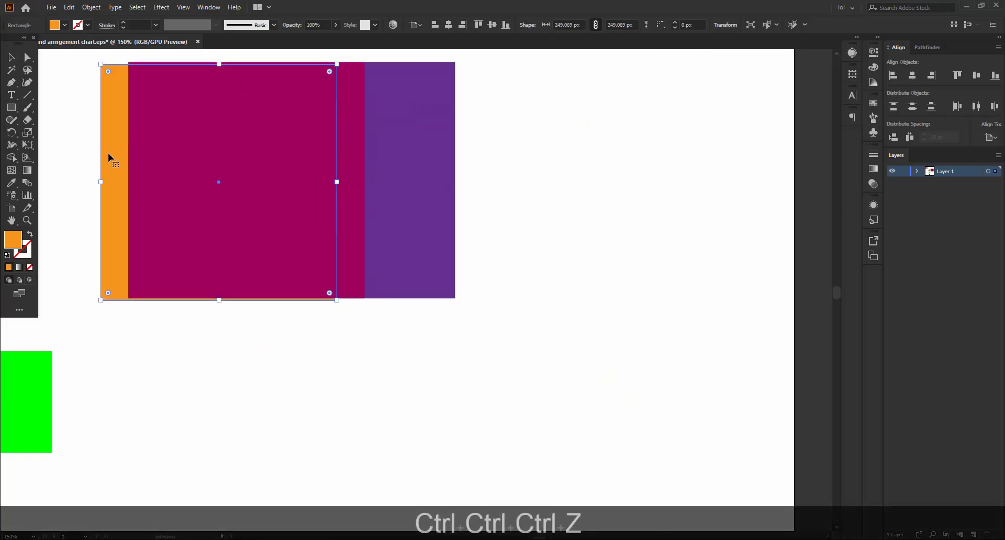
{"action": "left_click_drag", "start_coordinate": [110, 157], "coordinate": [473, 202]}
{"action": "left_click_drag", "start_coordinate": [574, 202], "coordinate": [456, 174]}
{"action": "scroll", "coordinate": [537, 174], "scroll_direction": "up", "scroll_amount": 1}
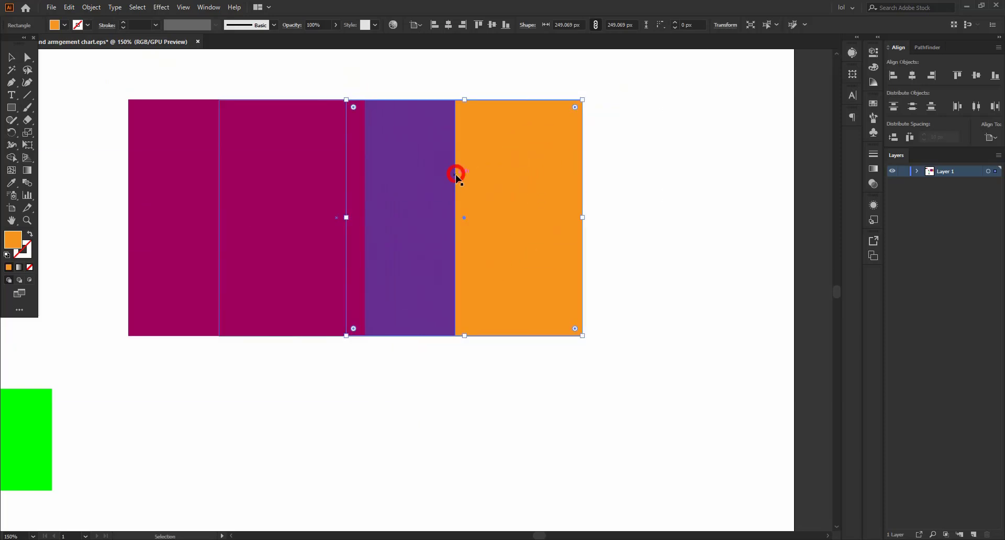
{"action": "left_click", "coordinate": [723, 187]}
Bring the orange square to the front of the stack, and undo the change.
{"action": "left_click", "coordinate": [554, 186]}
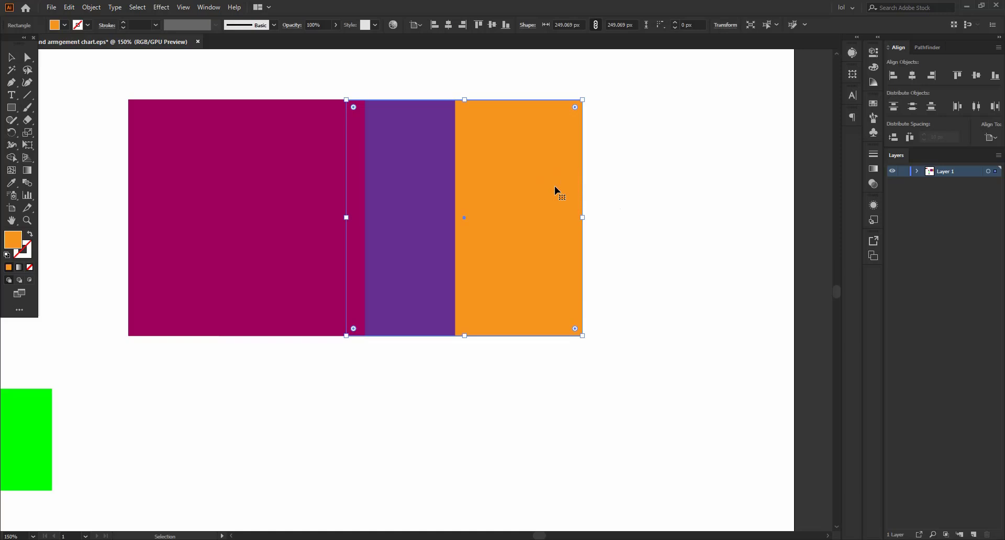
{"action": "right_click", "coordinate": [555, 187]}
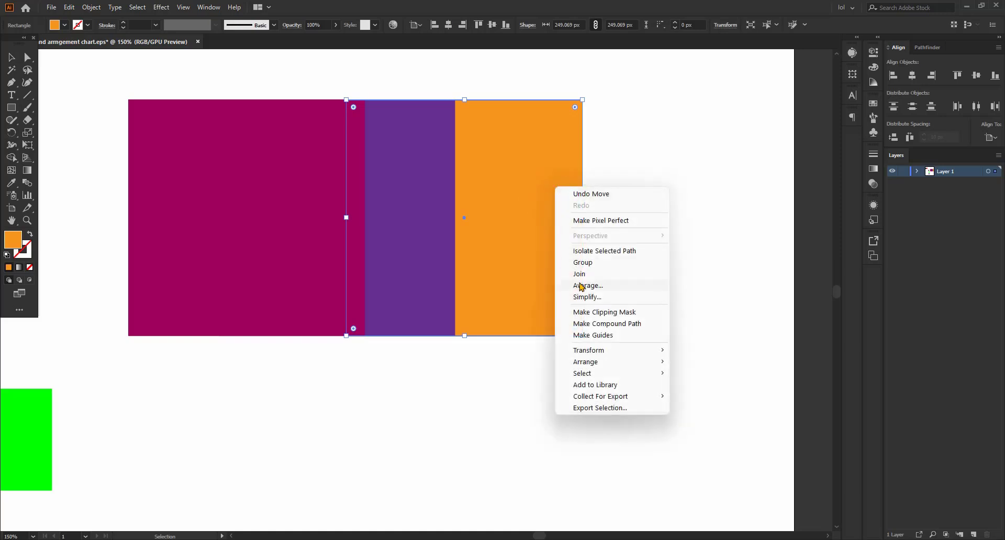
{"action": "mouse_move", "coordinate": [603, 363]}
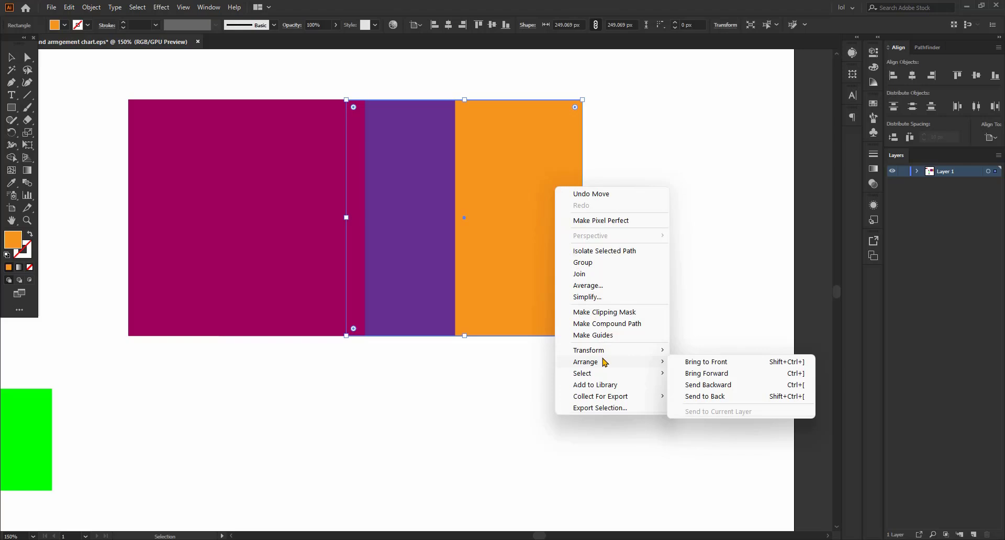
{"action": "left_click", "coordinate": [690, 363]}
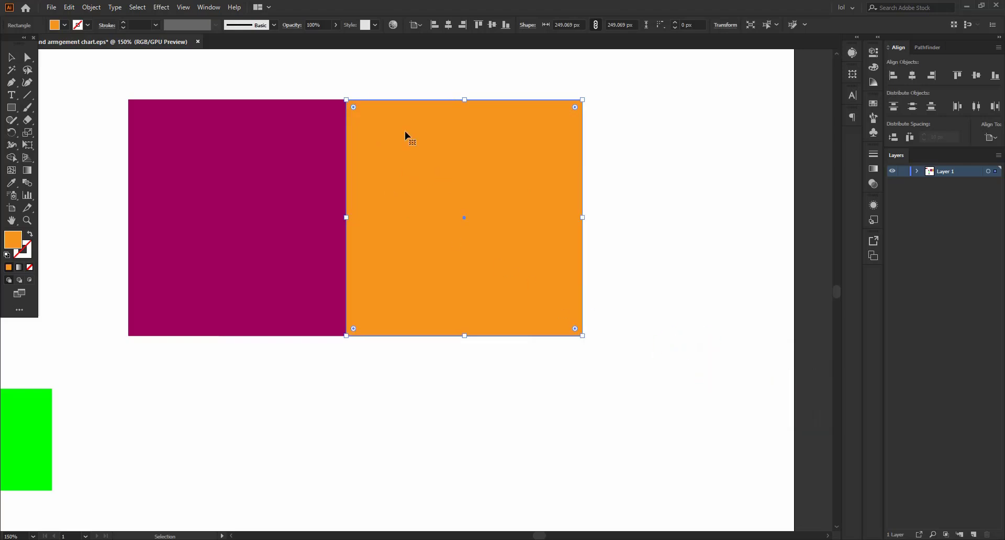
{"action": "key", "text": "ctrl+z"}
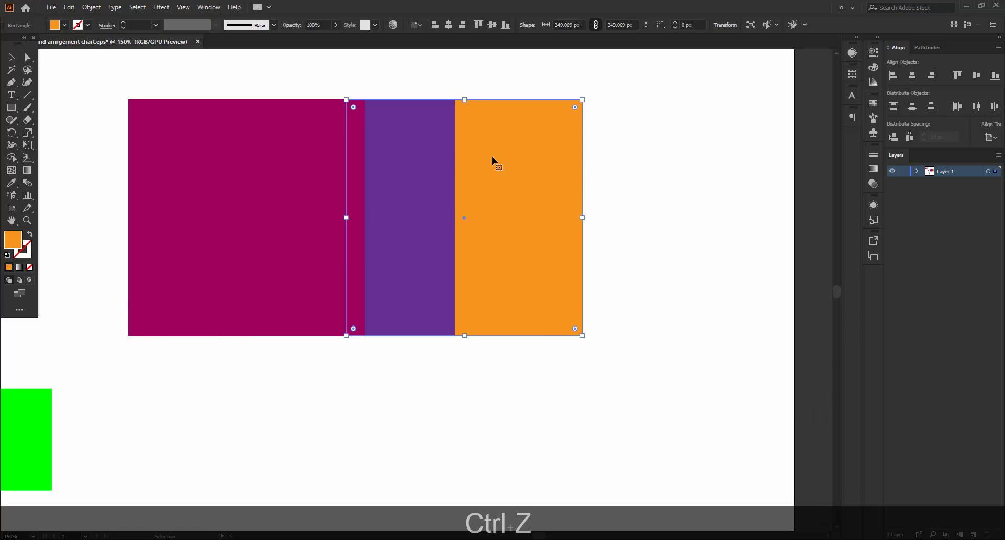
Stagger the overlapping squares by shifting the magenta one left and slightly down and the orange one left and down from the purple one.
{"action": "left_click", "coordinate": [554, 220]}
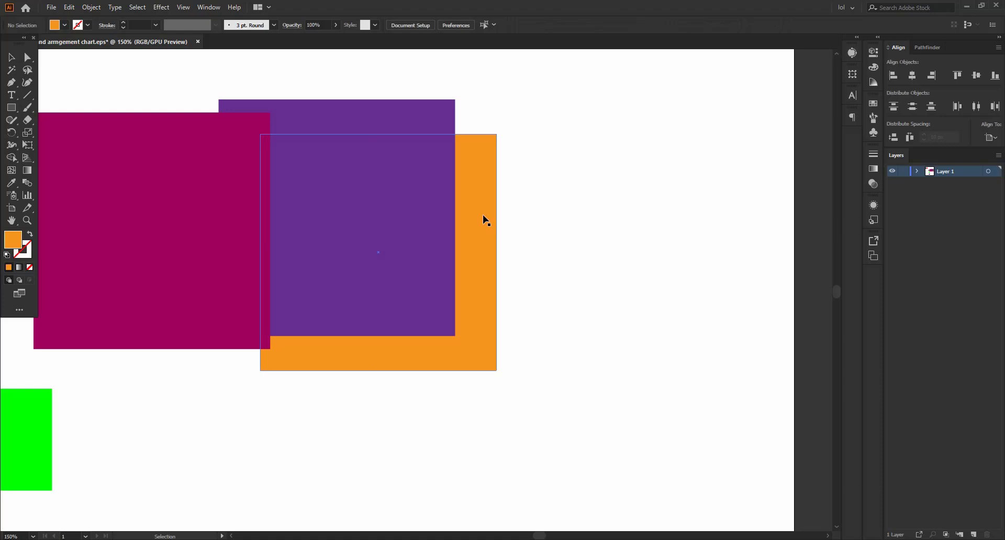
{"action": "right_click", "coordinate": [482, 219]}
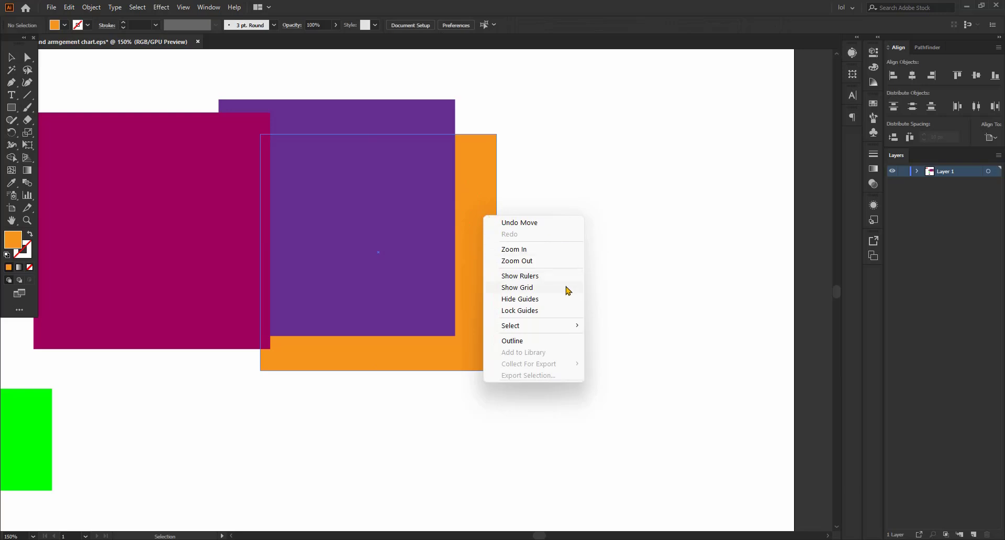
{"action": "right_click", "coordinate": [475, 178]}
{"action": "left_click", "coordinate": [543, 124]}
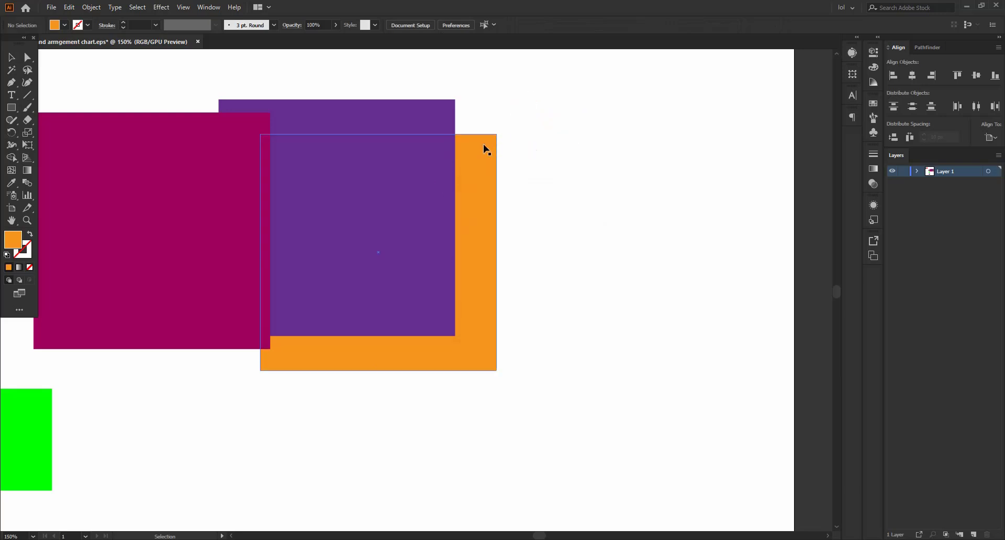
Bring the orange square forward one level, and shift the magenta square right and slightly down so it overlaps the orange one more.
{"action": "left_click", "coordinate": [490, 170]}
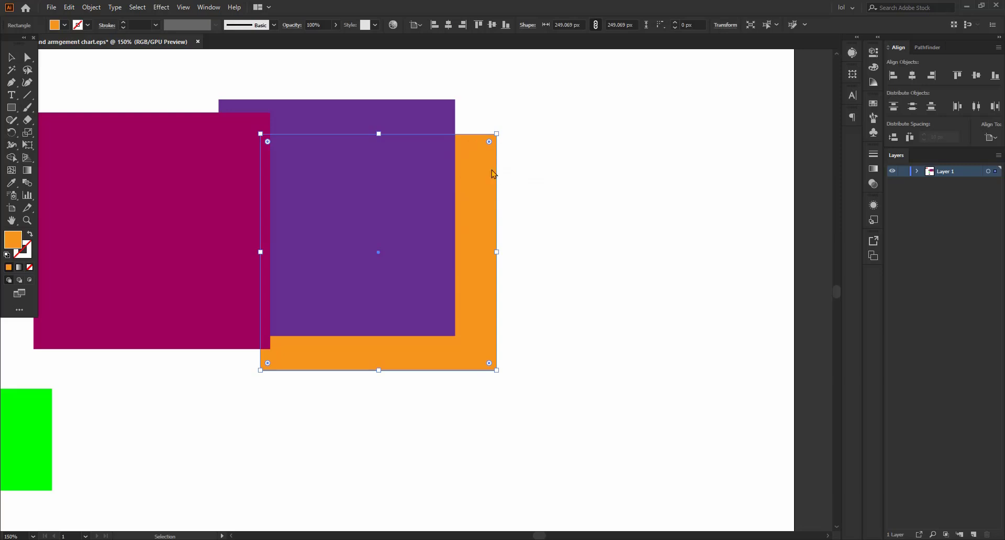
{"action": "right_click", "coordinate": [491, 173]}
{"action": "mouse_move", "coordinate": [557, 346]}
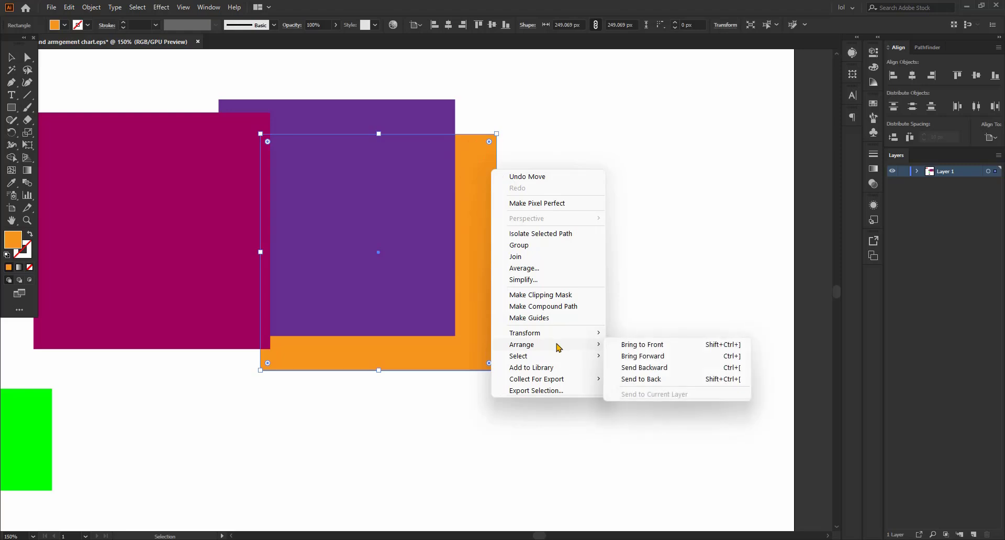
{"action": "left_click", "coordinate": [634, 355]}
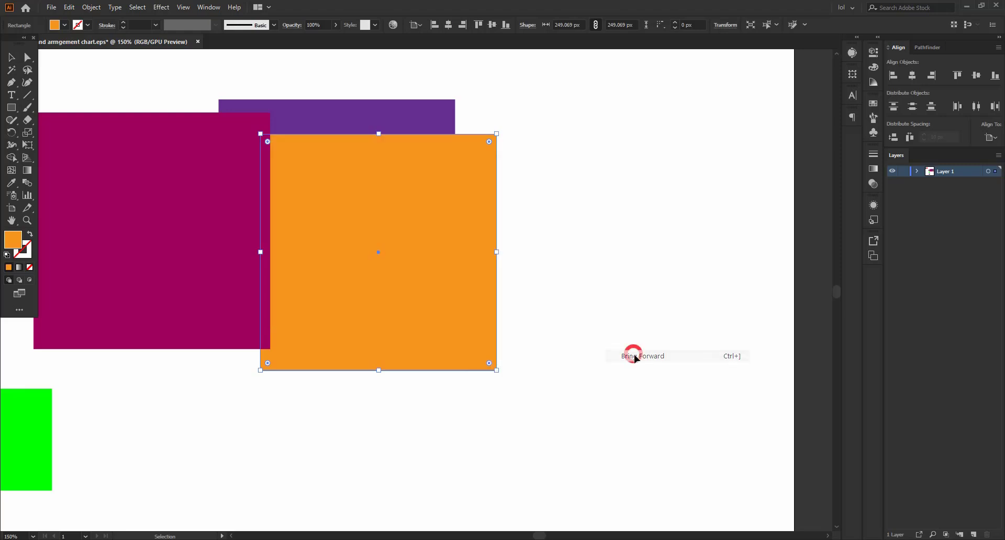
{"action": "left_click", "coordinate": [579, 123]}
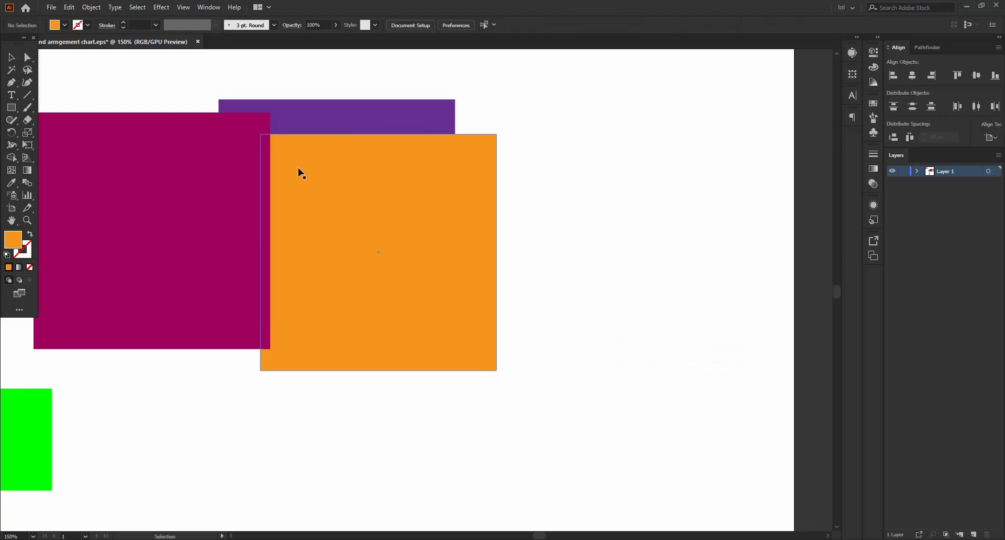
{"action": "left_click_drag", "start_coordinate": [187, 202], "coordinate": [237, 205]}
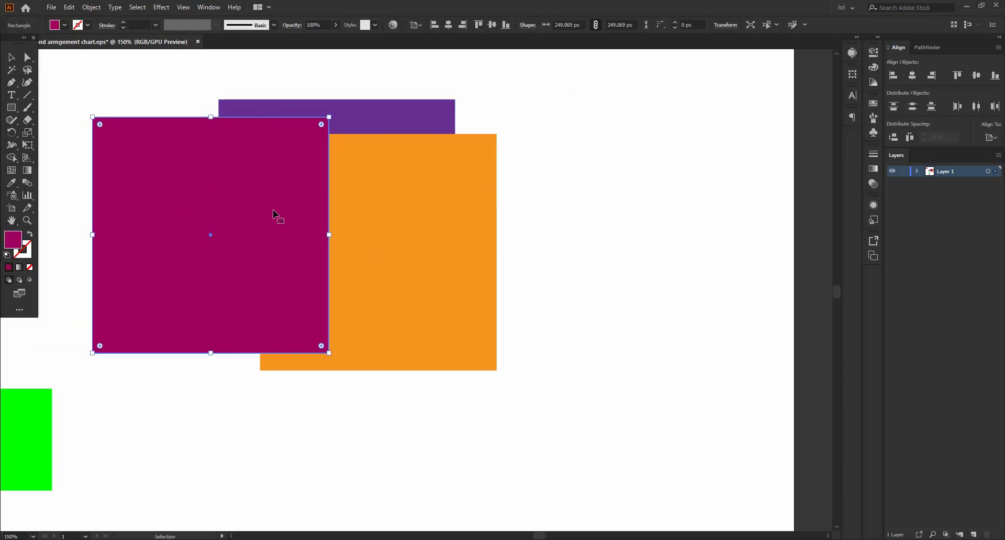
{"action": "left_click", "coordinate": [559, 220]}
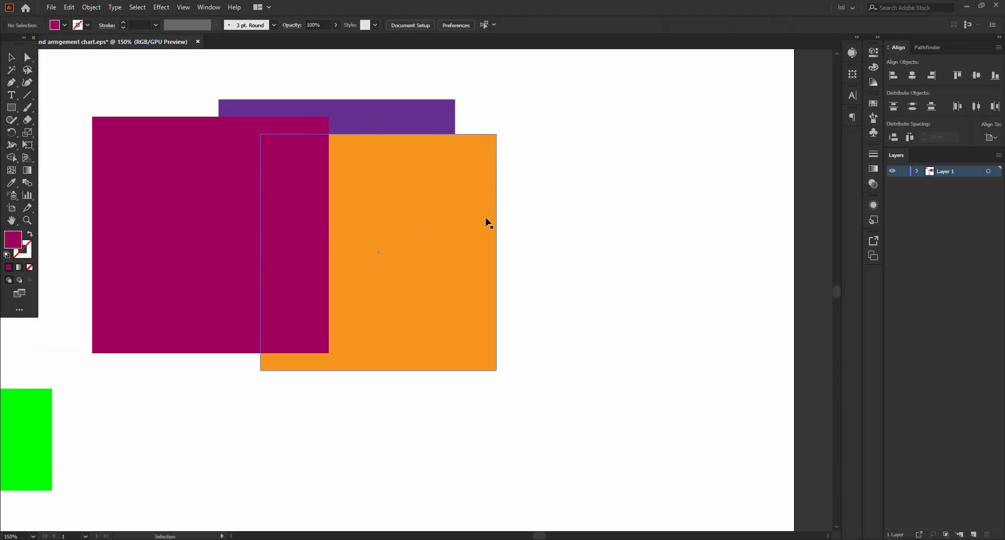
{"action": "left_click", "coordinate": [461, 206]}
{"action": "right_click", "coordinate": [468, 199]}
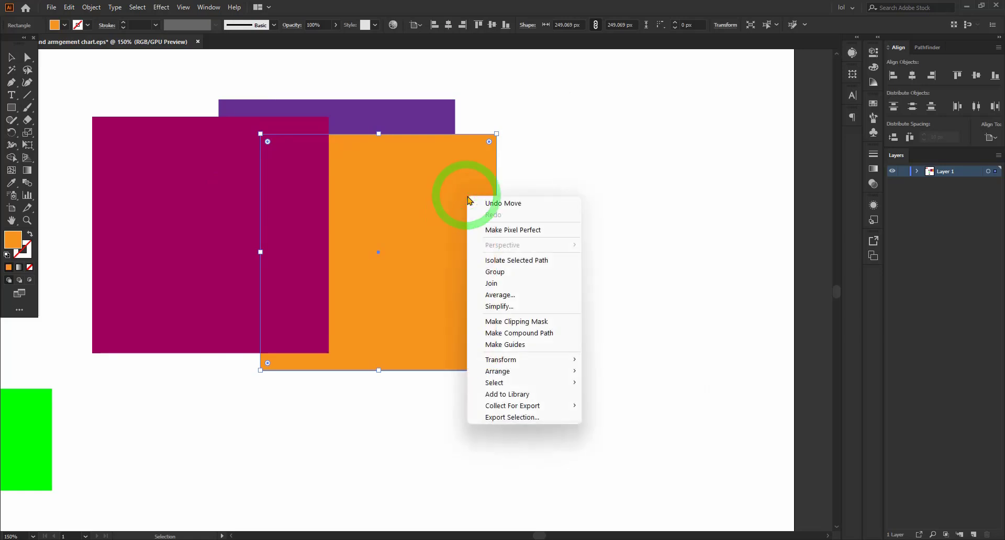
{"action": "left_click", "coordinate": [606, 244]}
{"action": "left_click", "coordinate": [606, 245]}
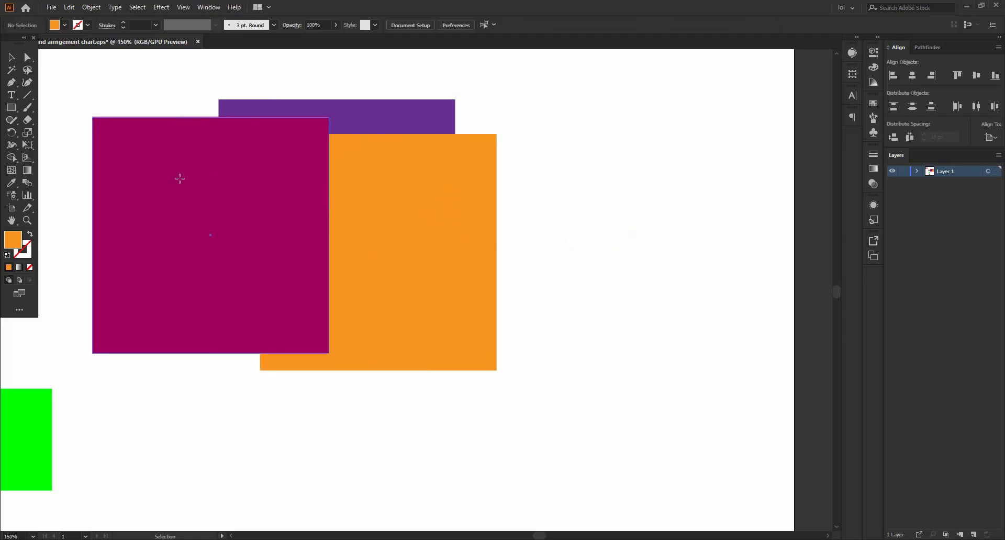
Send the magenta square backward one level in the stacking order.
{"action": "left_click", "coordinate": [182, 181]}
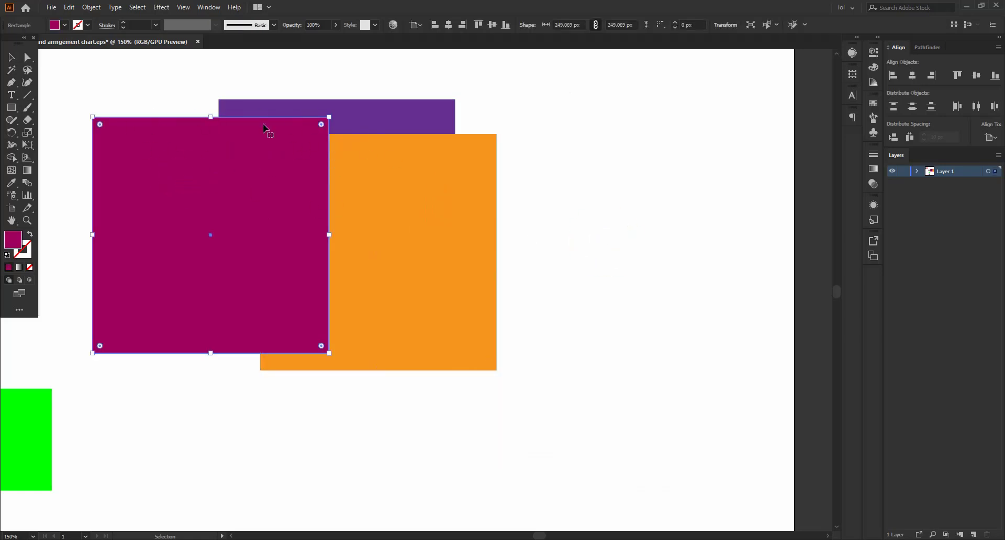
{"action": "right_click", "coordinate": [194, 150]}
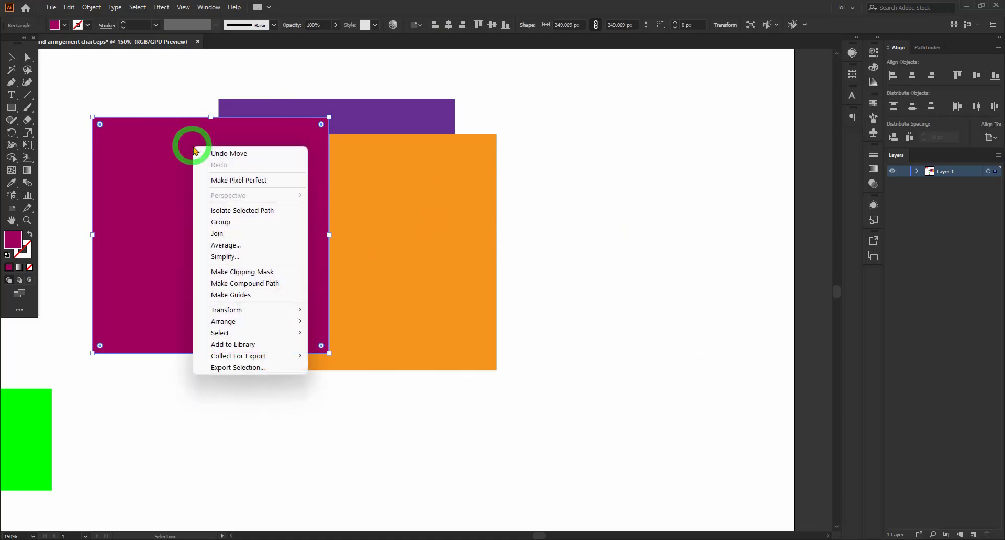
{"action": "mouse_move", "coordinate": [295, 321]}
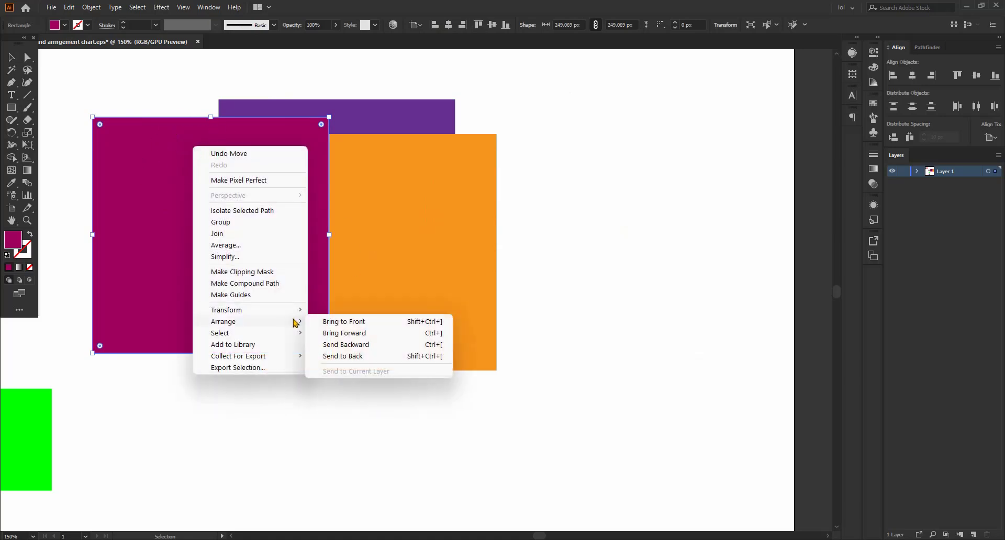
{"action": "left_click", "coordinate": [370, 346]}
{"action": "left_click", "coordinate": [536, 159]}
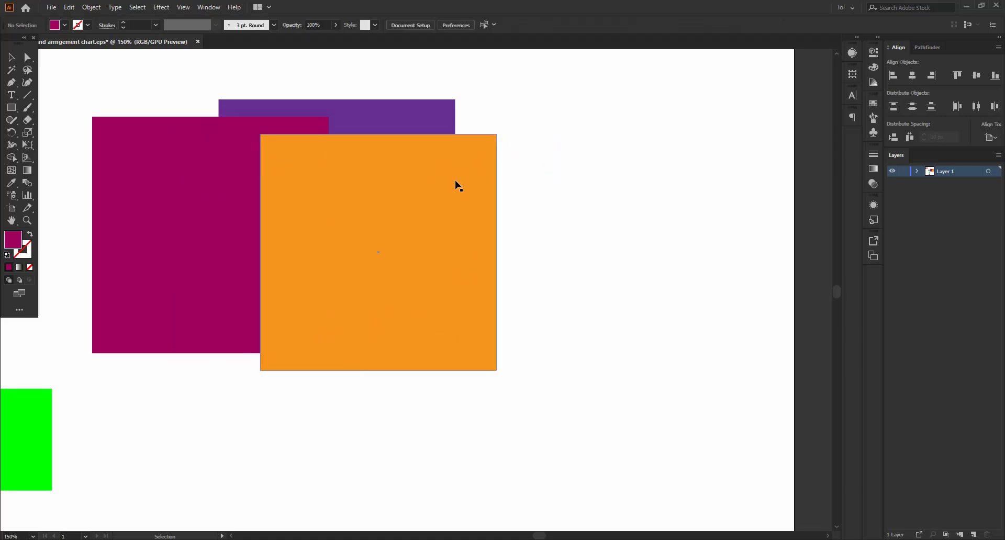
Send the orange square to the back of the stack, behind the purple and magenta squares.
{"action": "left_click", "coordinate": [441, 174]}
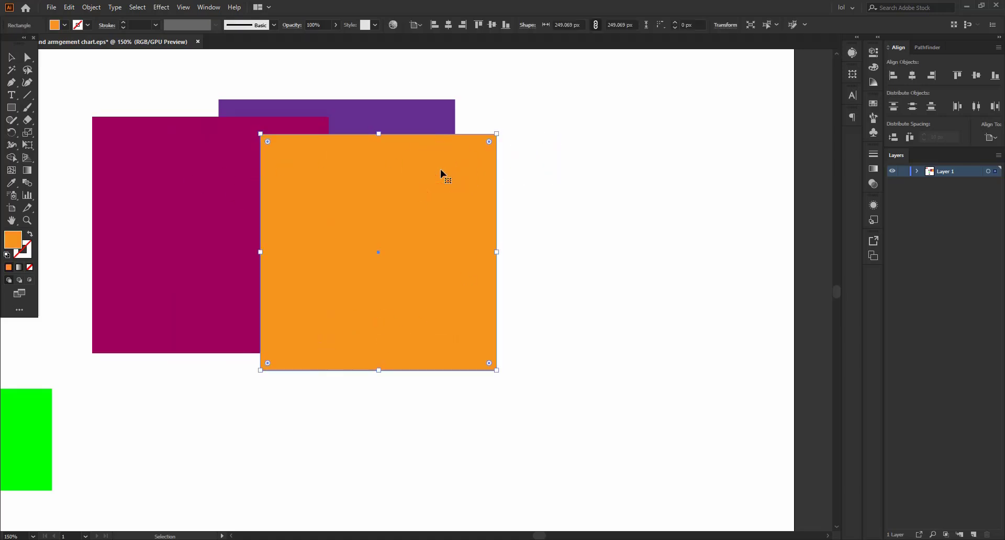
{"action": "right_click", "coordinate": [441, 173]}
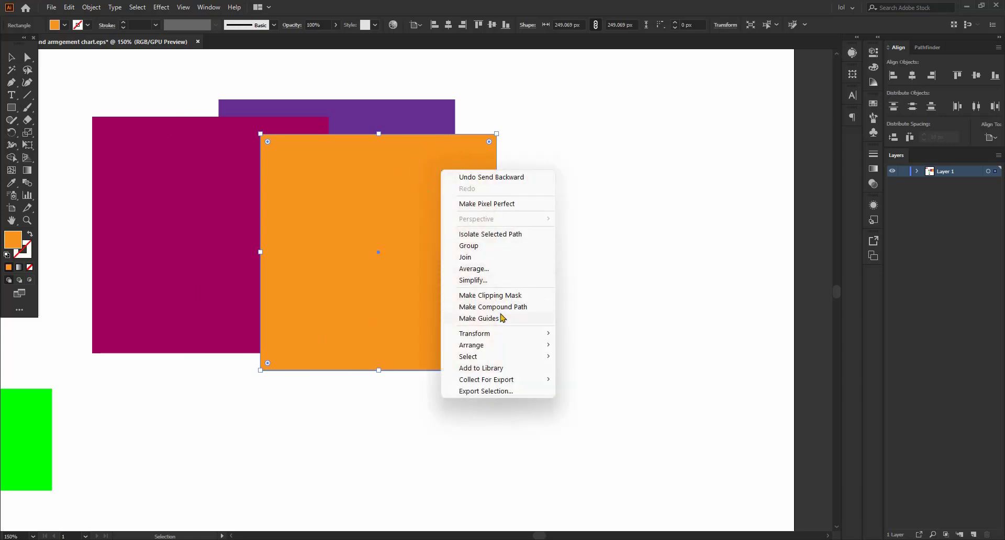
{"action": "mouse_move", "coordinate": [518, 347]}
{"action": "left_click", "coordinate": [611, 377]}
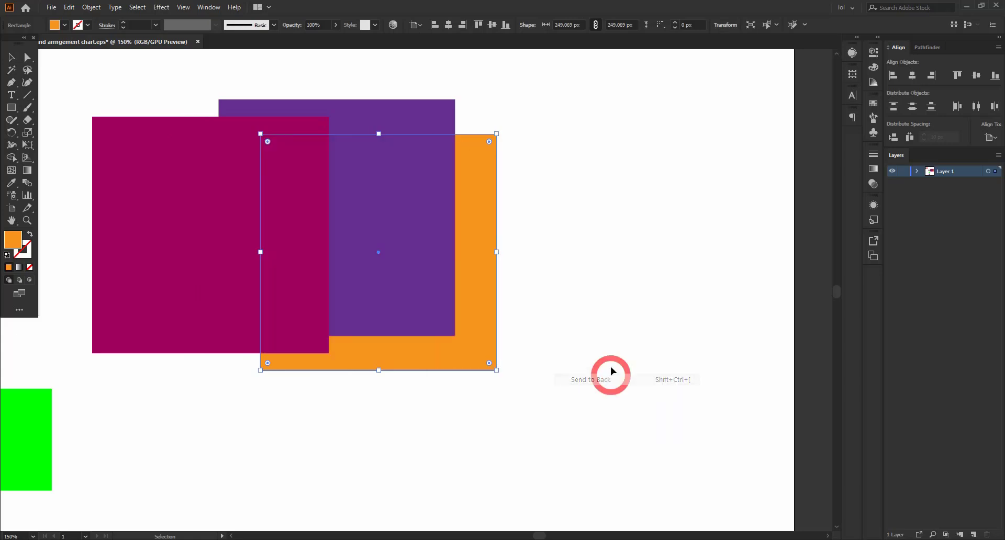
{"action": "left_click", "coordinate": [601, 240]}
{"action": "scroll", "coordinate": [225, 140], "scroll_direction": "up", "scroll_amount": 2}
{"action": "scroll", "coordinate": [413, 154], "scroll_direction": "down", "scroll_amount": 2, "text": "alt"}
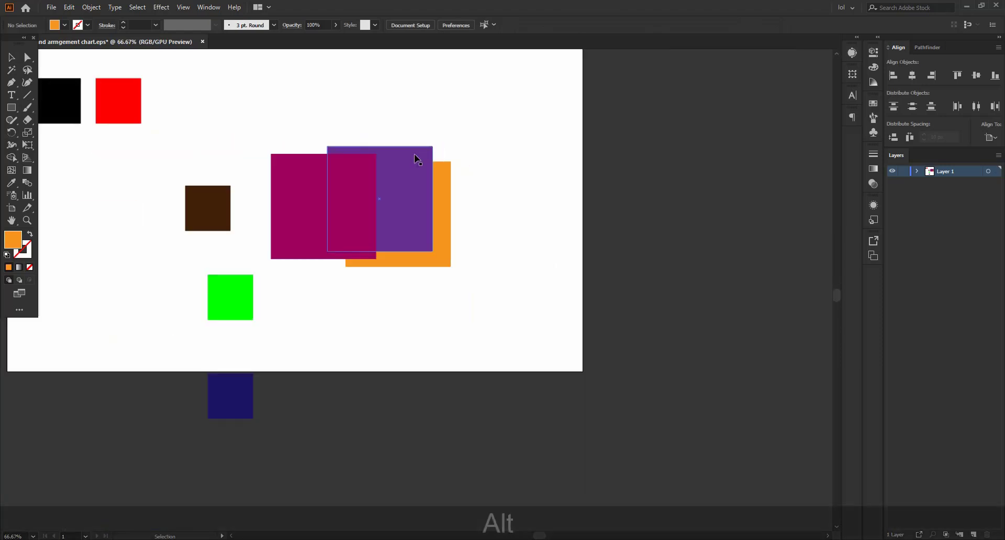
{"action": "scroll", "coordinate": [355, 163], "scroll_direction": "up", "scroll_amount": 2, "text": "alt"}
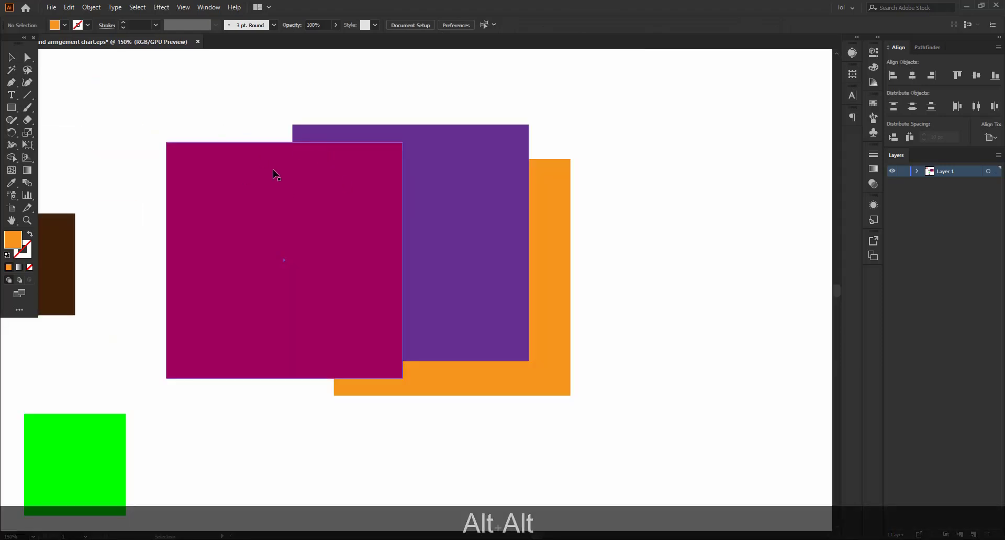
{"action": "left_click", "coordinate": [225, 160]}
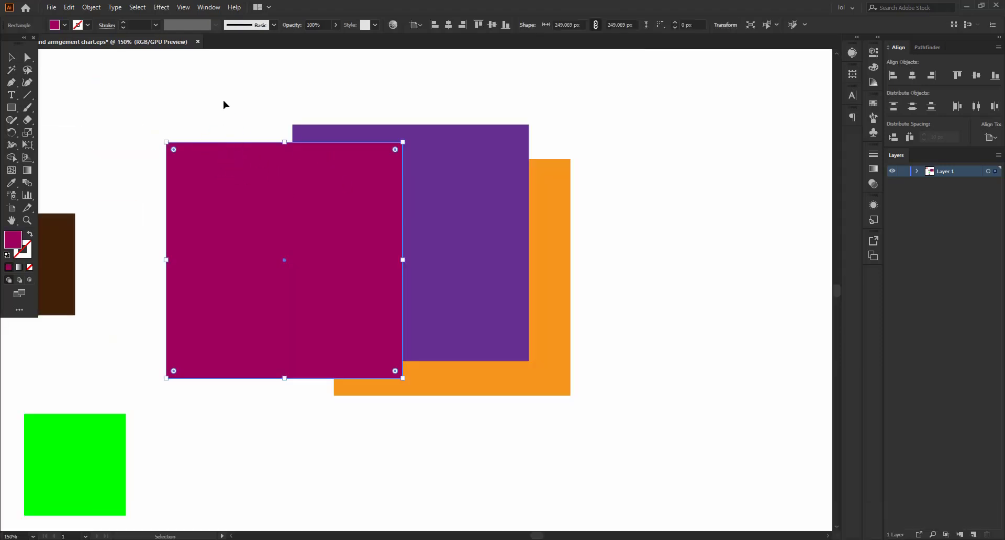
{"action": "left_click_drag", "start_coordinate": [197, 95], "coordinate": [572, 258]}
{"action": "key", "text": "alt"}
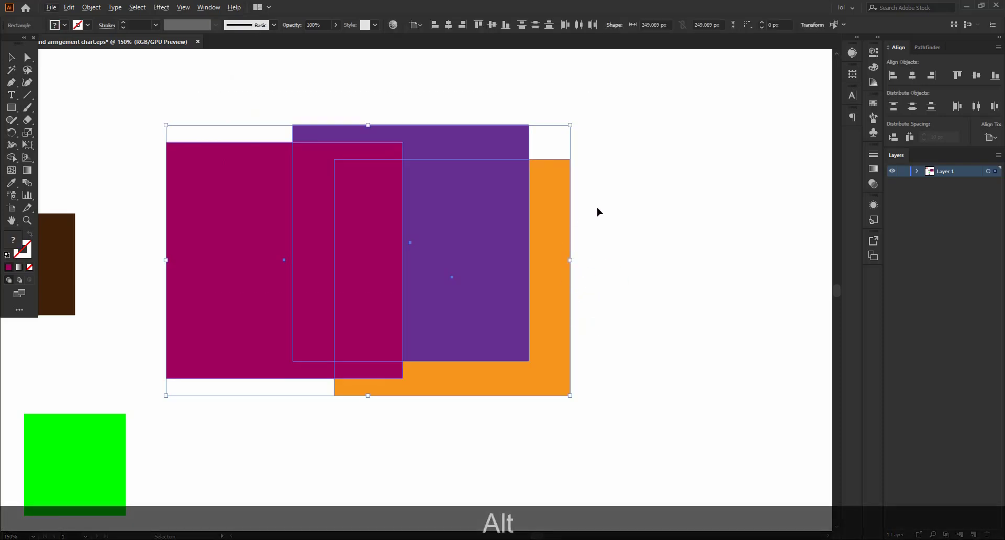
{"action": "left_click", "coordinate": [646, 193]}
{"action": "left_click", "coordinate": [476, 152]}
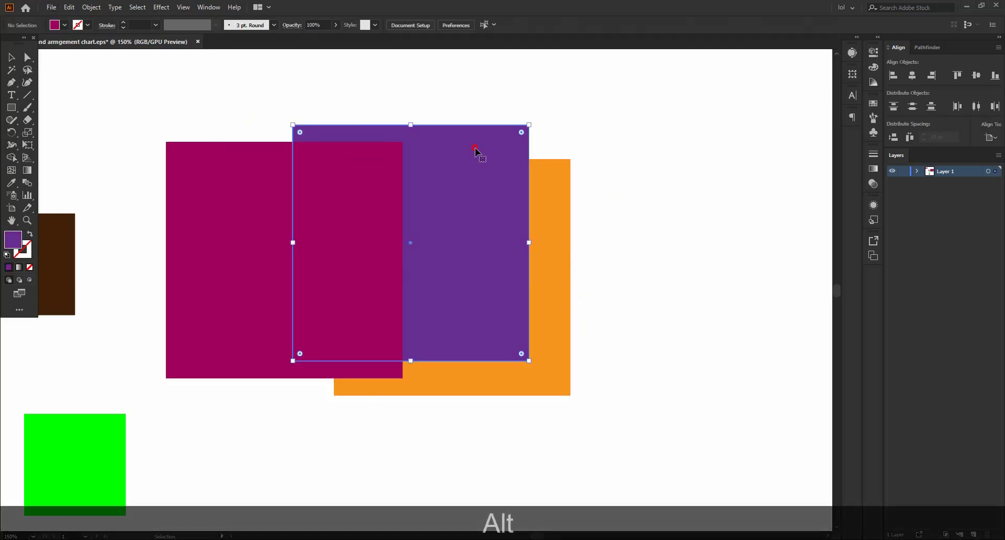
{"action": "left_click", "coordinate": [548, 189], "text": "shift"}
{"action": "scroll", "coordinate": [548, 189], "scroll_direction": "down", "scroll_amount": 3}
{"action": "scroll", "coordinate": [525, 197], "scroll_direction": "up", "scroll_amount": 1}
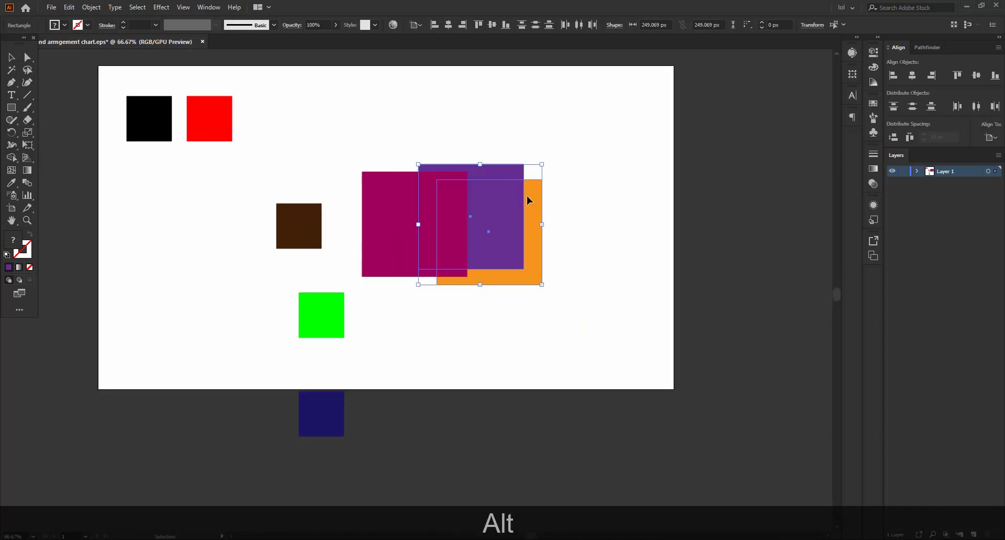
{"action": "left_click", "coordinate": [588, 177]}
{"action": "scroll", "coordinate": [512, 183], "scroll_direction": "up", "scroll_amount": 3}
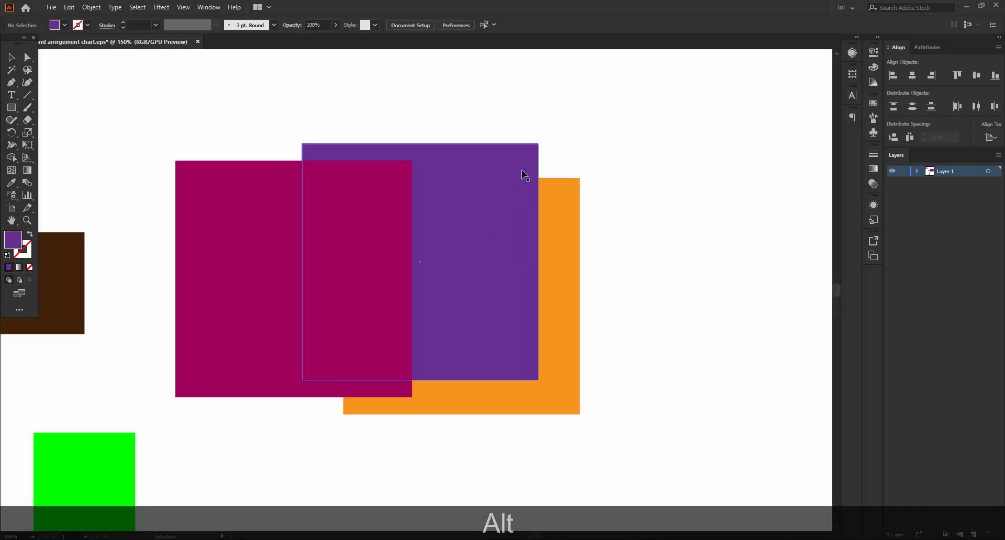
Select the purple square and open its stacking-order (Arrange) options.
{"action": "right_click", "coordinate": [489, 187]}
{"action": "left_click", "coordinate": [426, 177]}
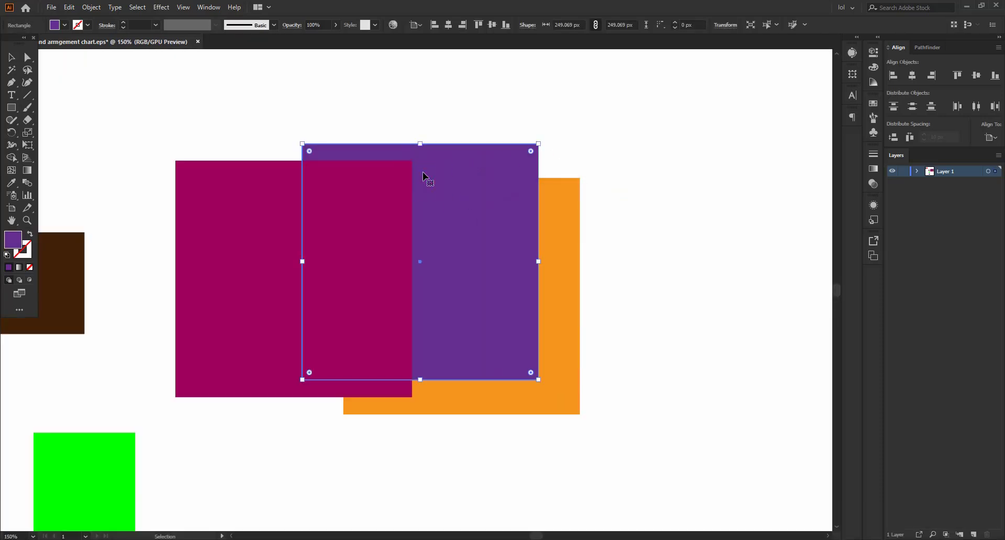
{"action": "right_click", "coordinate": [425, 175]}
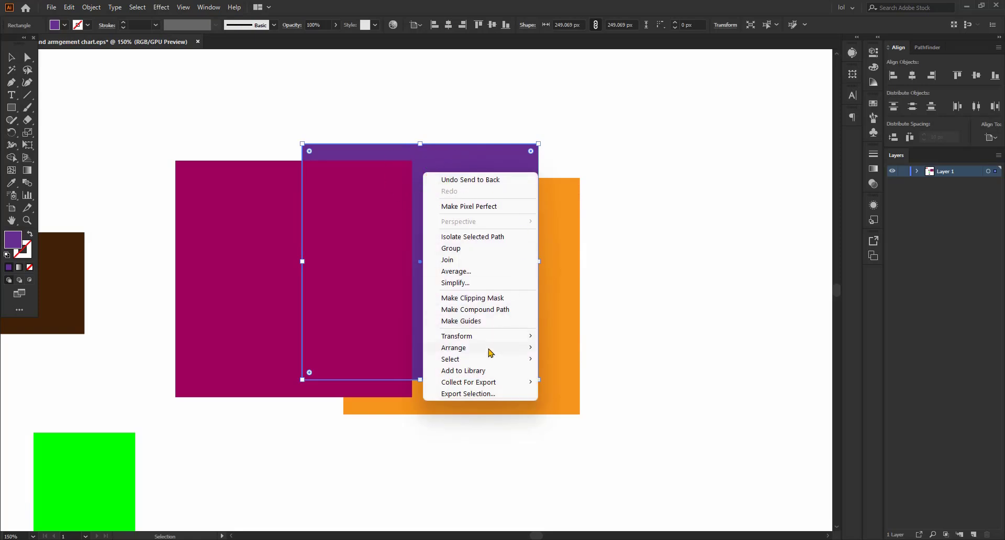
{"action": "mouse_move", "coordinate": [489, 348]}
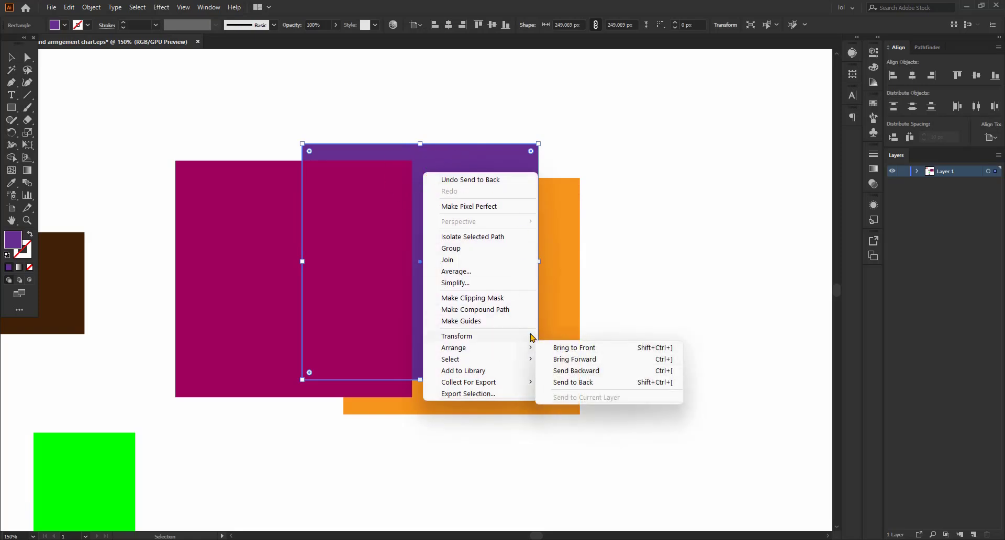